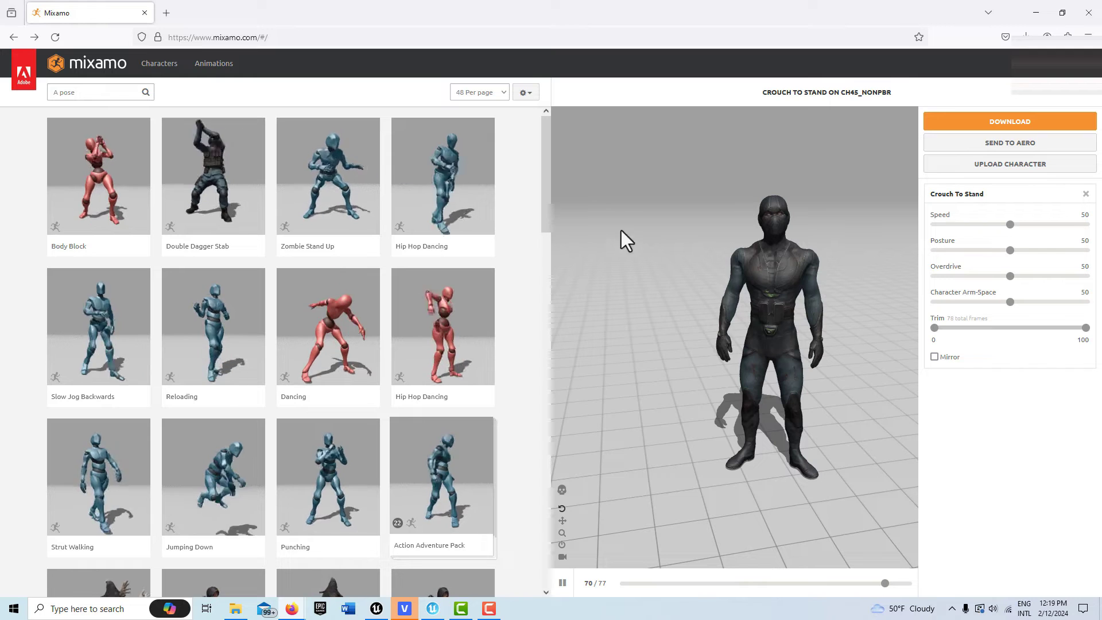
Step: Start a new search in Mixamo's animation search box
left_click(79, 92)
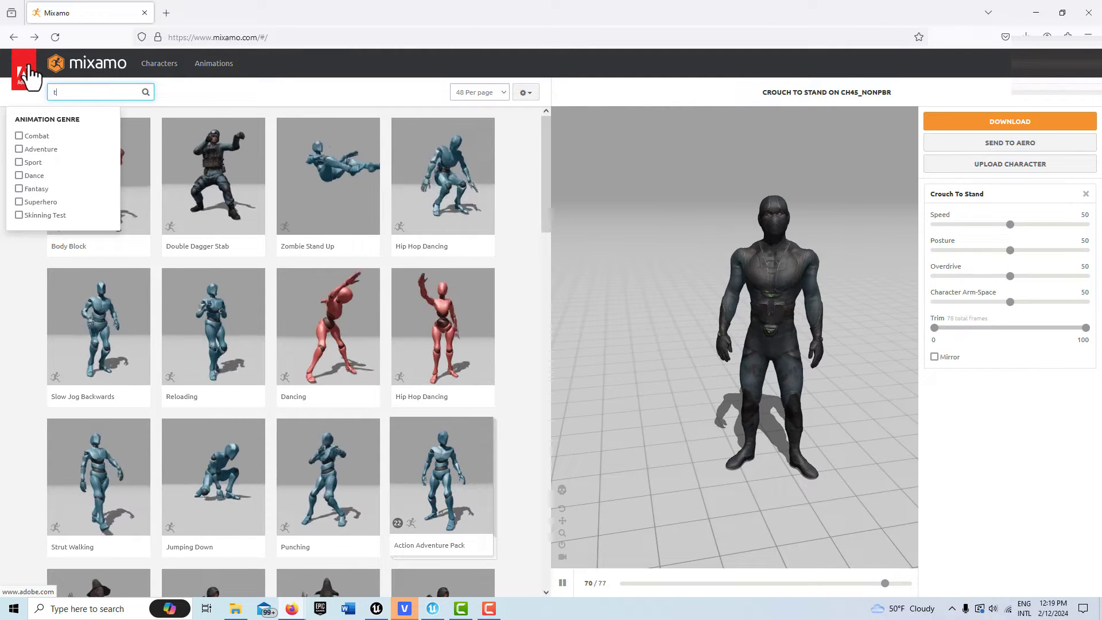
Step: Search Mixamo for 't-pose' and apply the T-Pose animation to the character
type("t-pose")
key("Return")
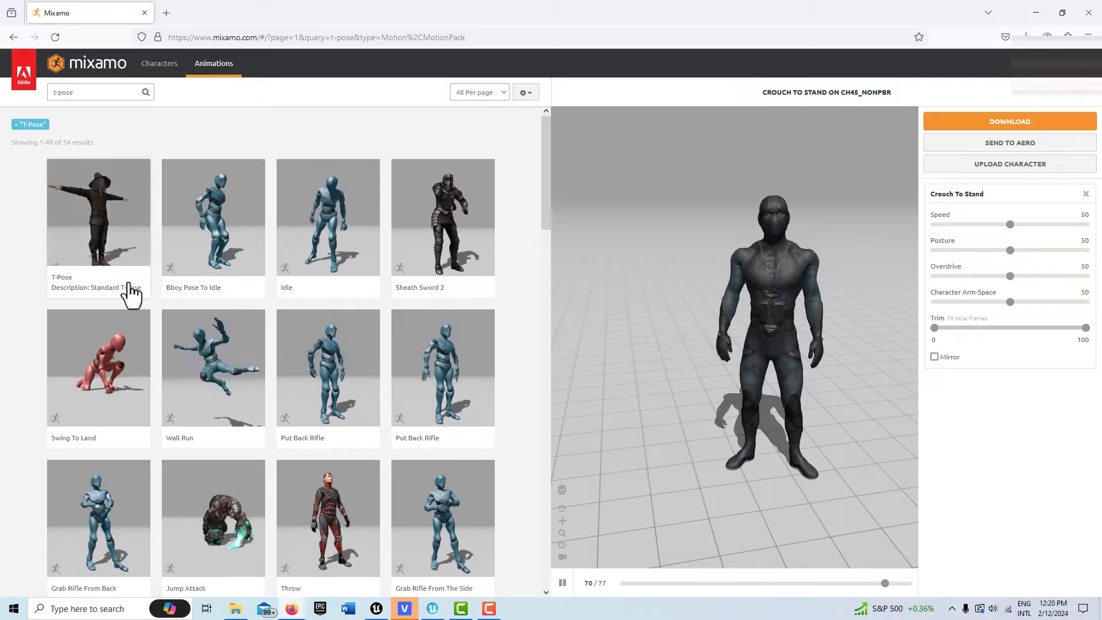
left_click(113, 237)
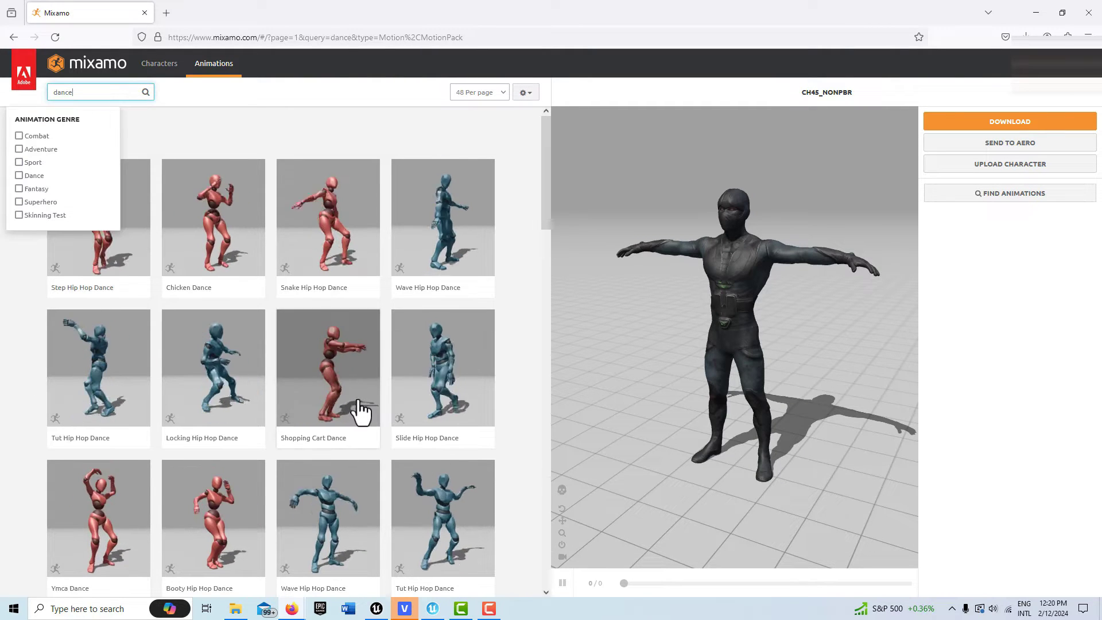
Step: Apply Chicken Dance and set download options to Without Skin at 60 FPS, then cancel
left_click(224, 234)
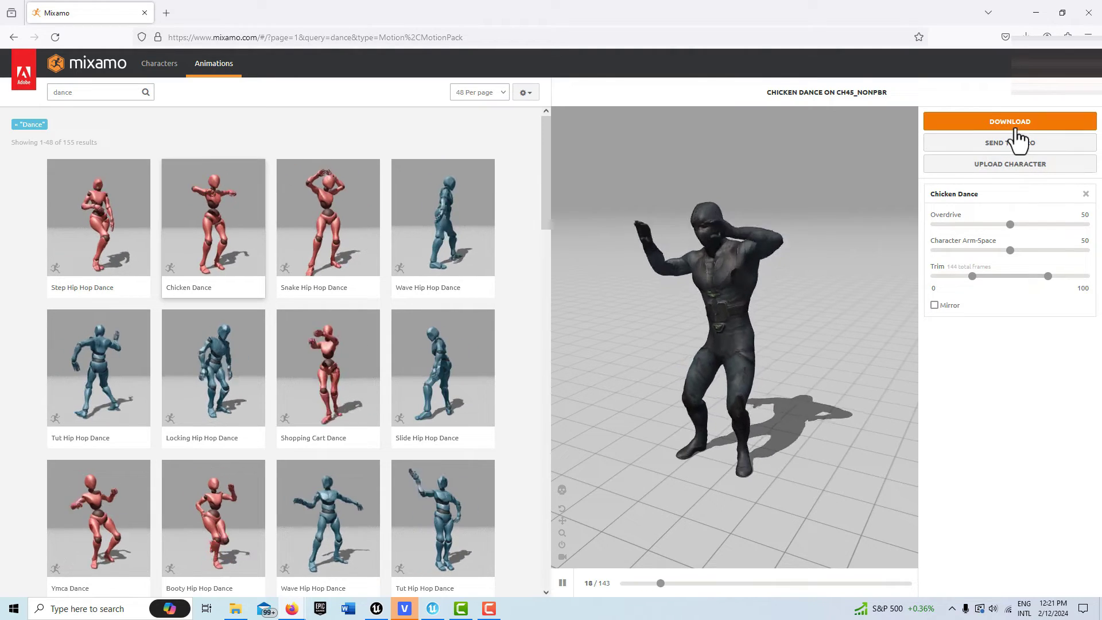
left_click(1017, 138)
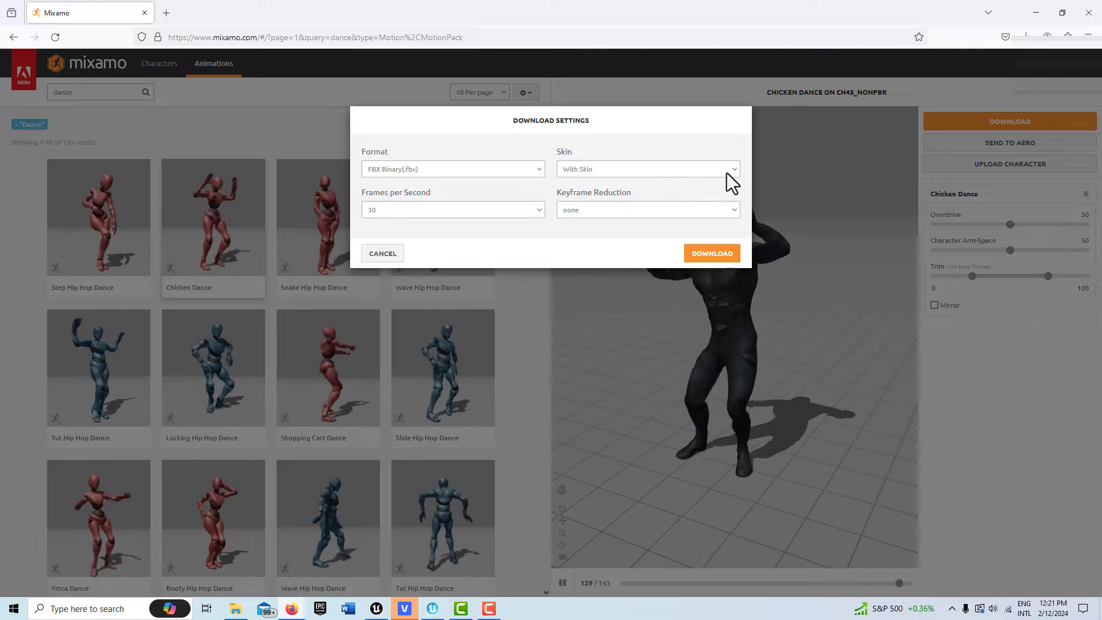
left_click(728, 170)
left_click(605, 199)
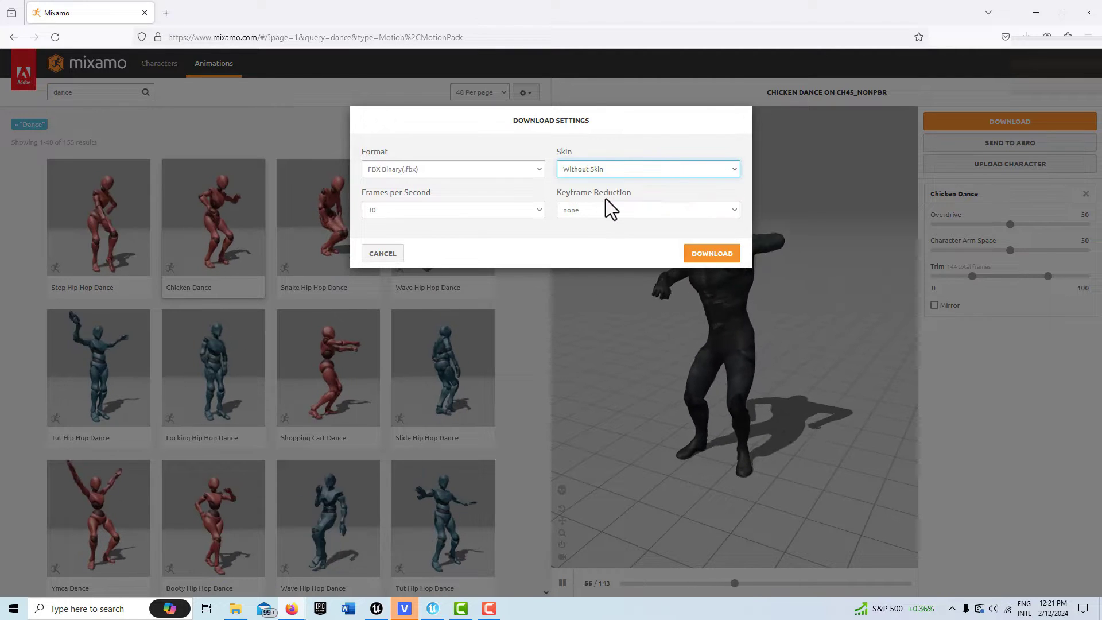
left_click(536, 210)
left_click(405, 243)
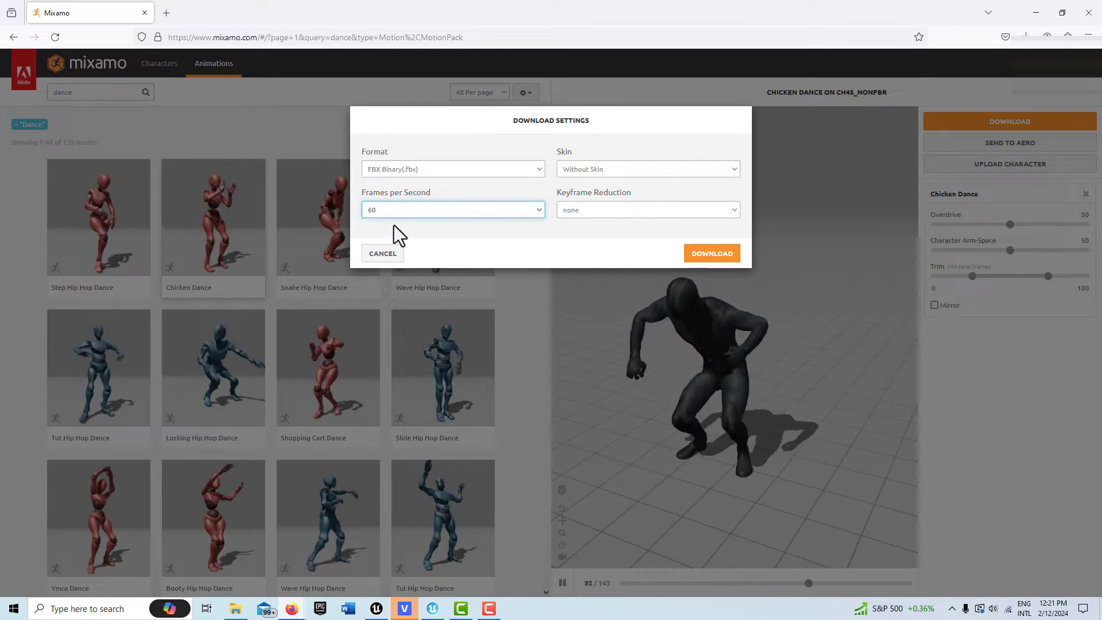
left_click(383, 254)
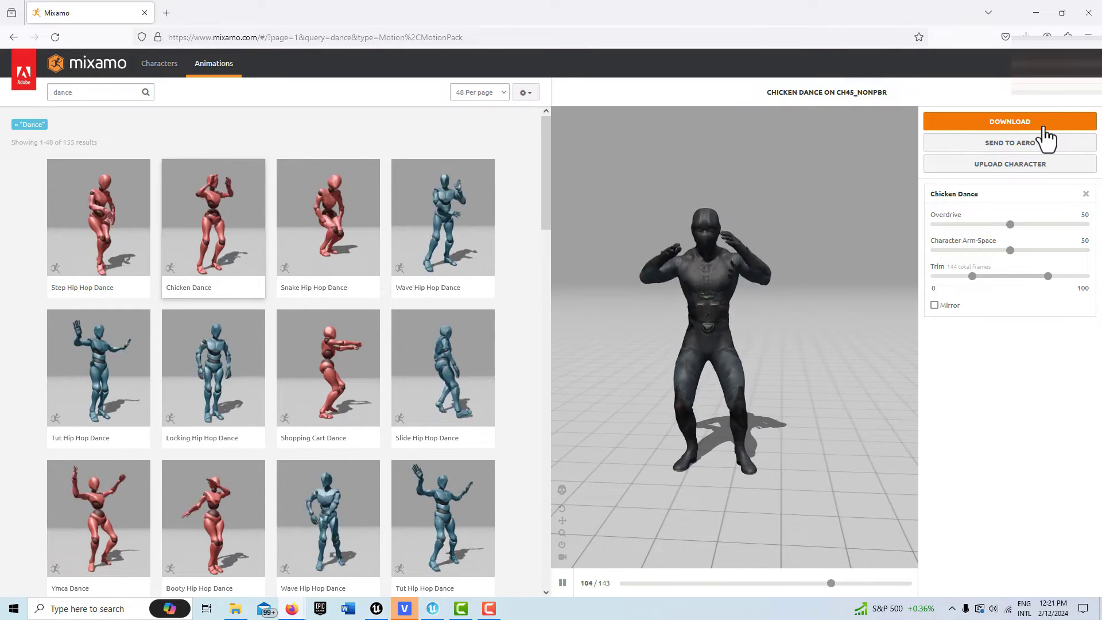
Step: Download the Chicken Dance animation as FBX without skin at 60 fps
left_click(1043, 125)
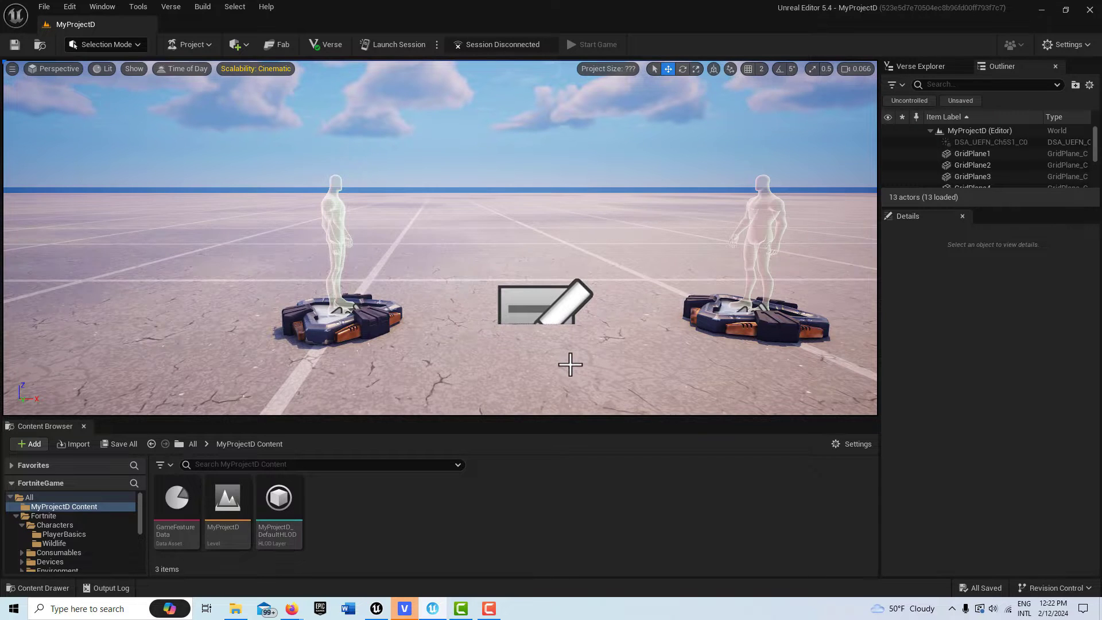
Step: Delete Player 2 Spawn Pad and drag the splitter up to enlarge the Content Browser
left_click(758, 321)
key("Delete")
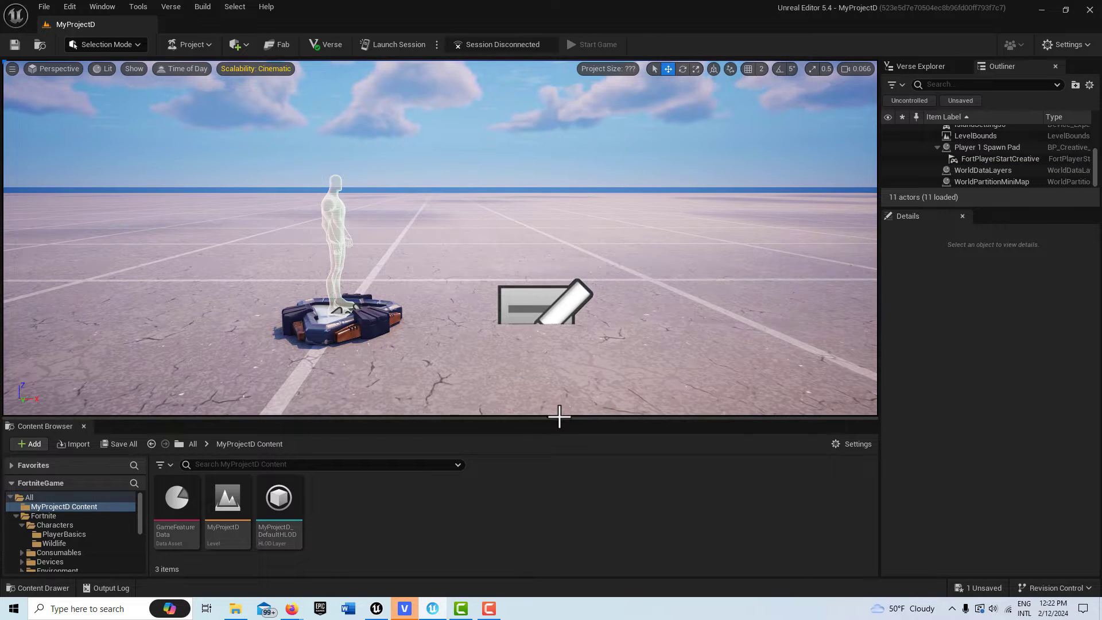
left_click_drag(559, 408, 558, 359)
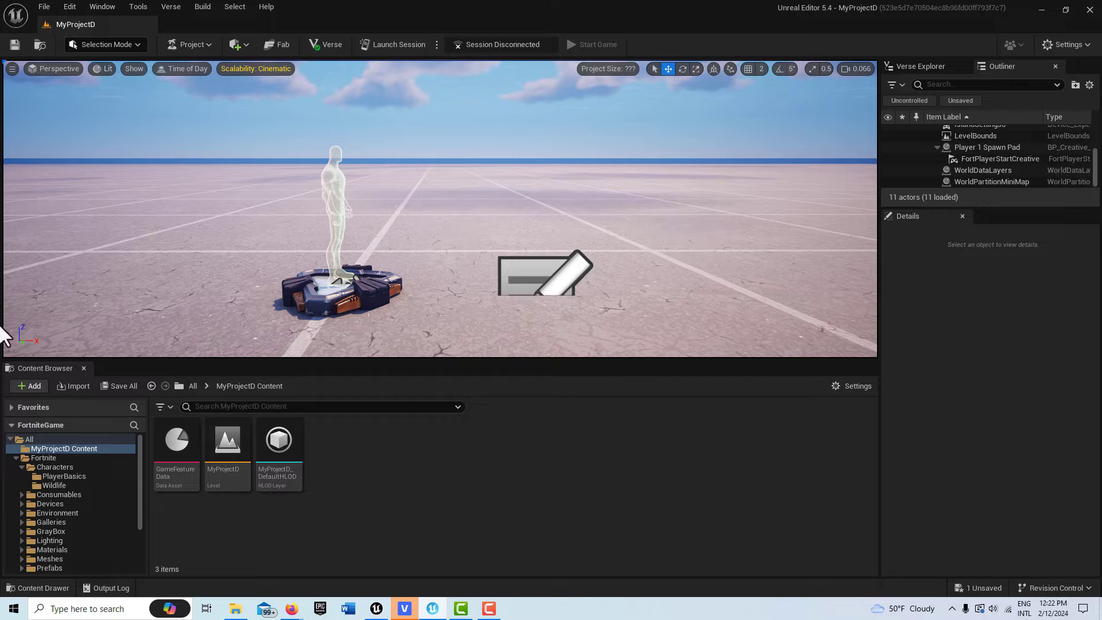
Step: Import Ch45_nonPBR(1).fbx from Downloads into /MyProjectD via Add > Import
left_click(30, 387)
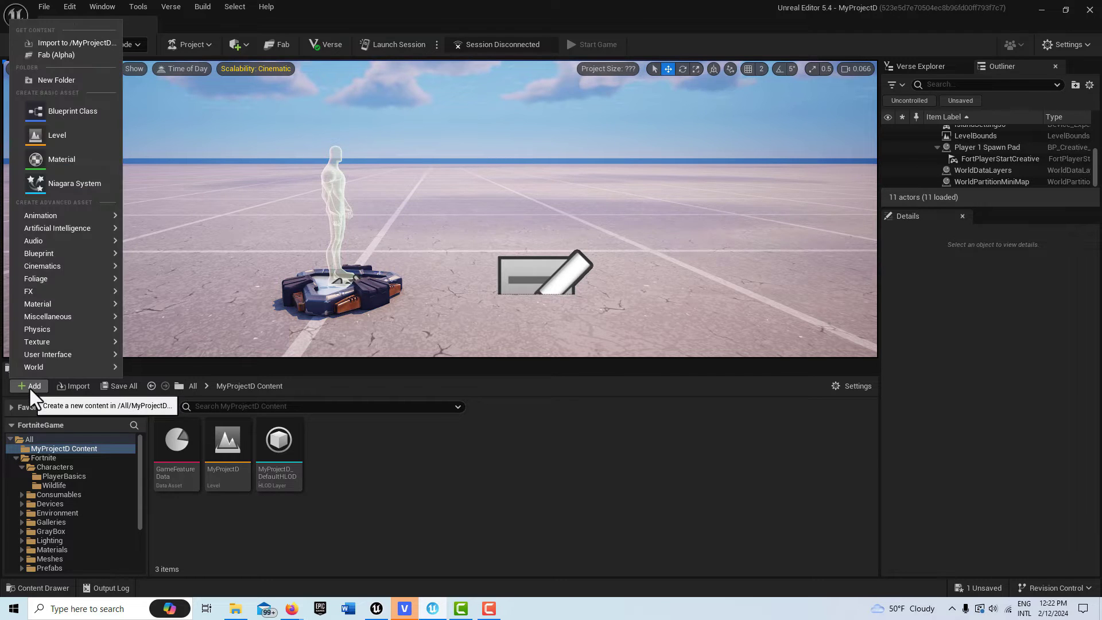
left_click(84, 43)
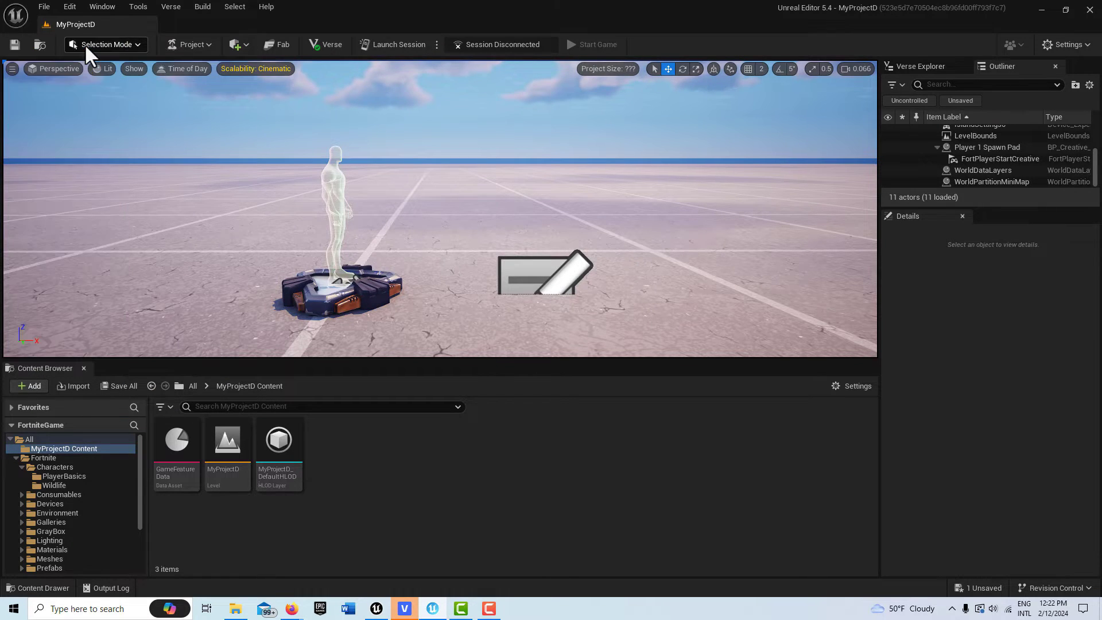
left_click_drag(125, 134, 123, 76)
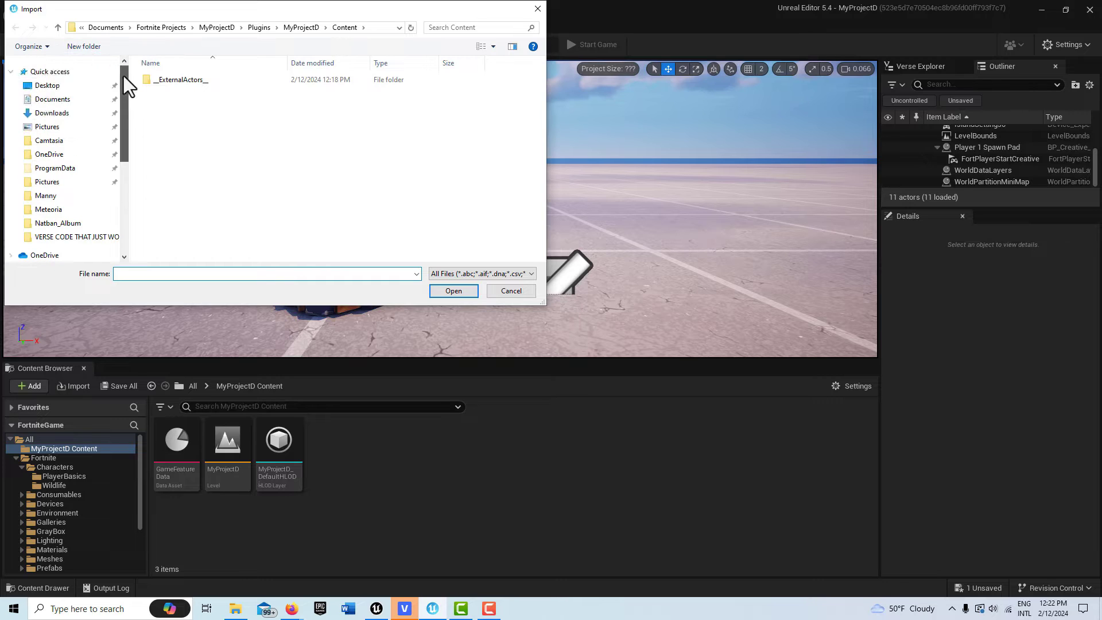
left_click(65, 115)
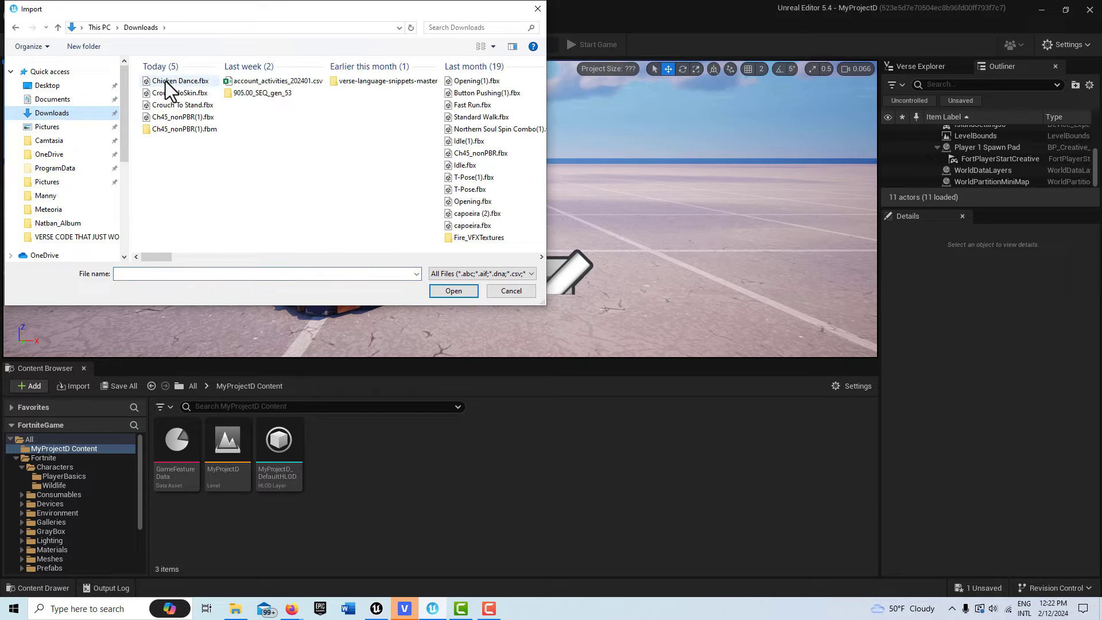
double_click(197, 118)
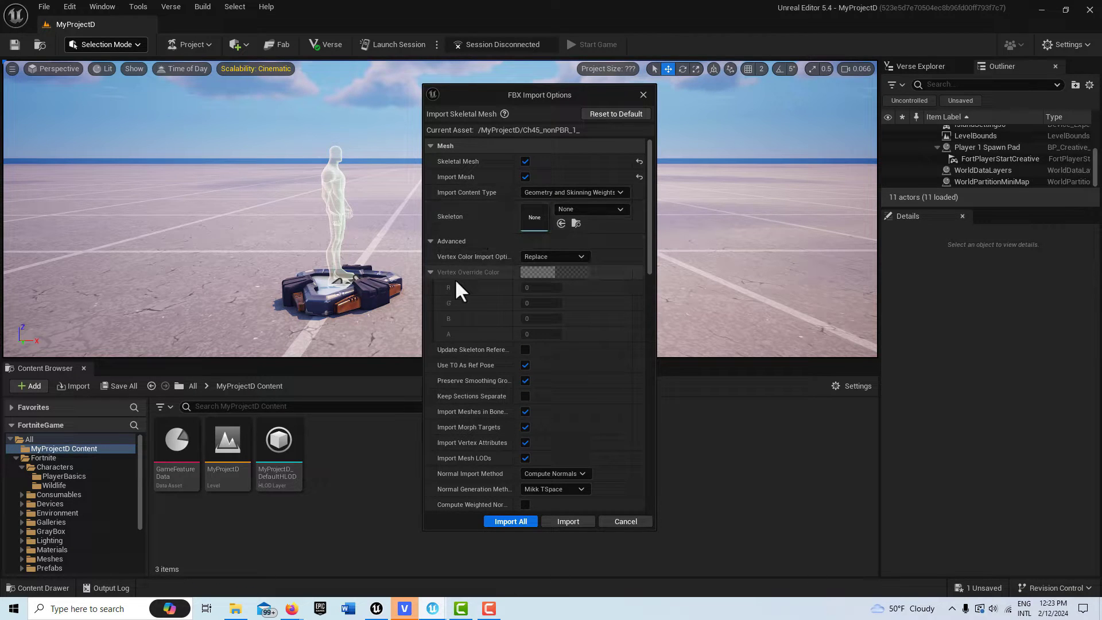
Step: Review the Ch45_nonPBR FBX Import Options and import everything with default settings
scroll(458, 277, "down", 2)
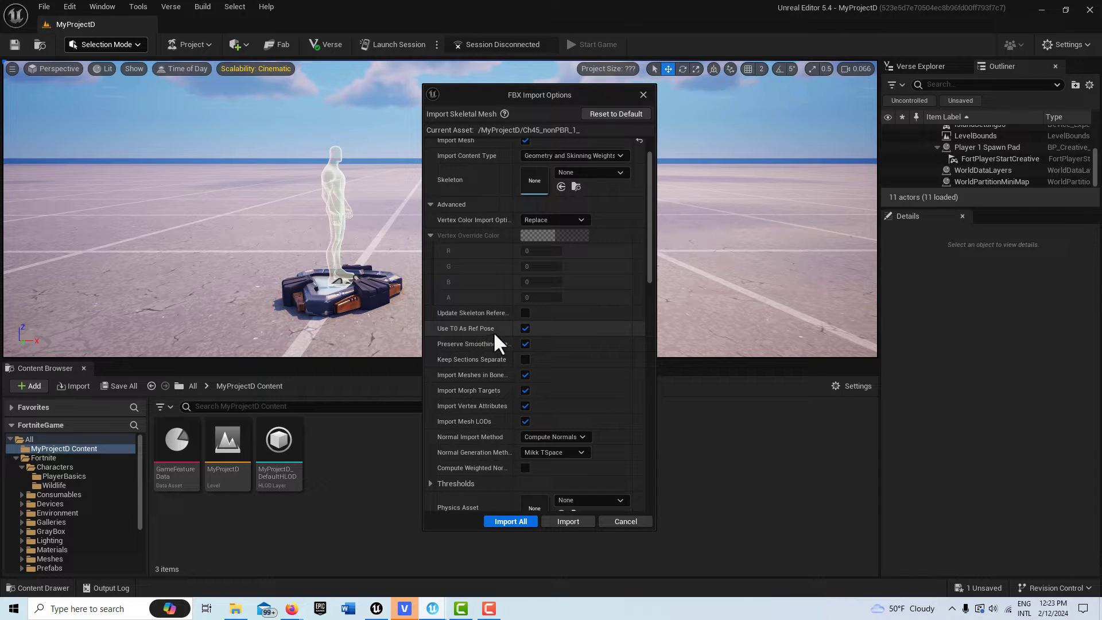
scroll(493, 329, "down", 4)
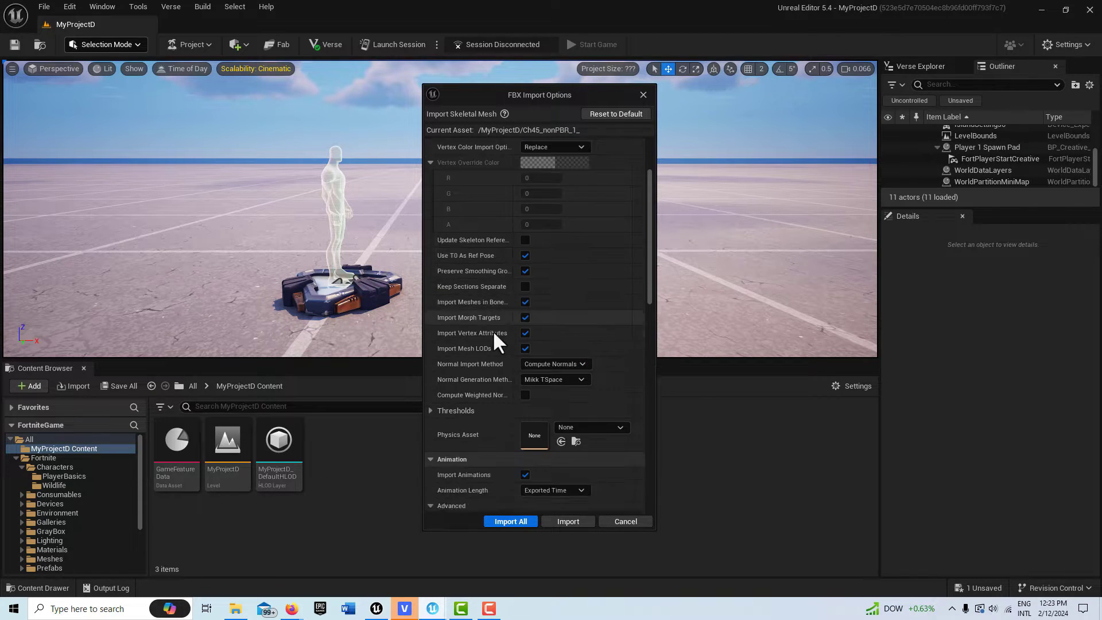
scroll(492, 330, "down", 9)
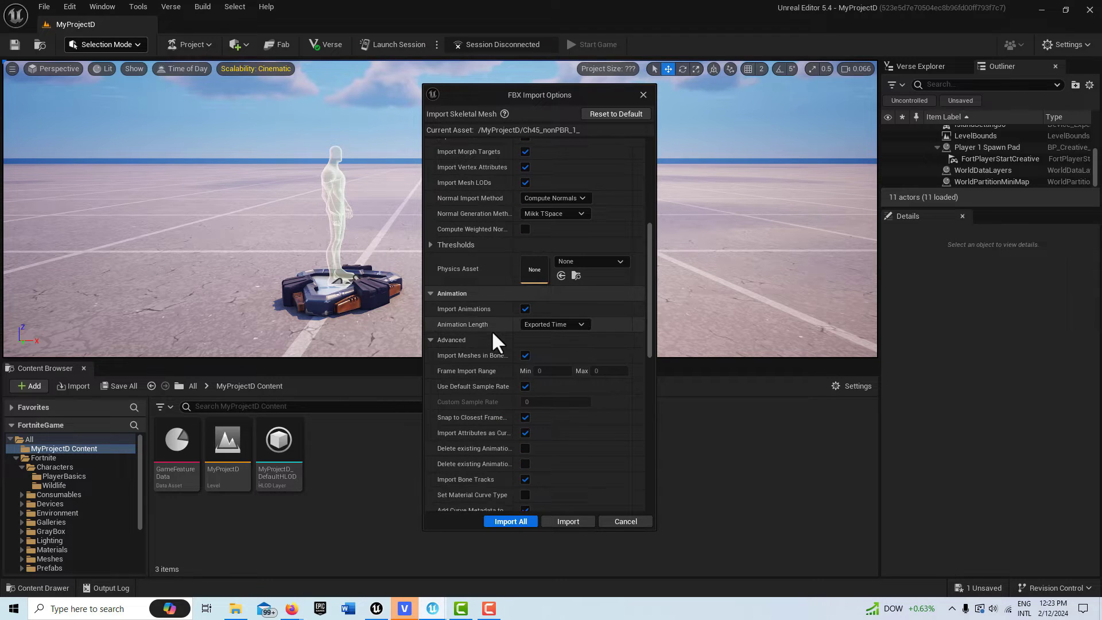
scroll(491, 329, "down", 2)
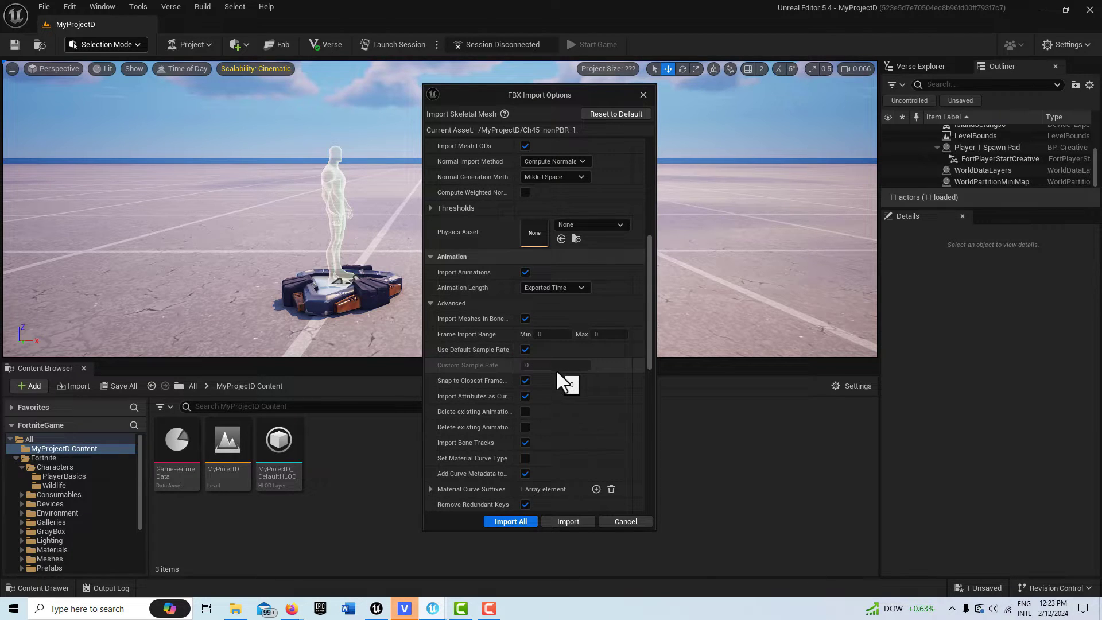
scroll(556, 370, "down", 5)
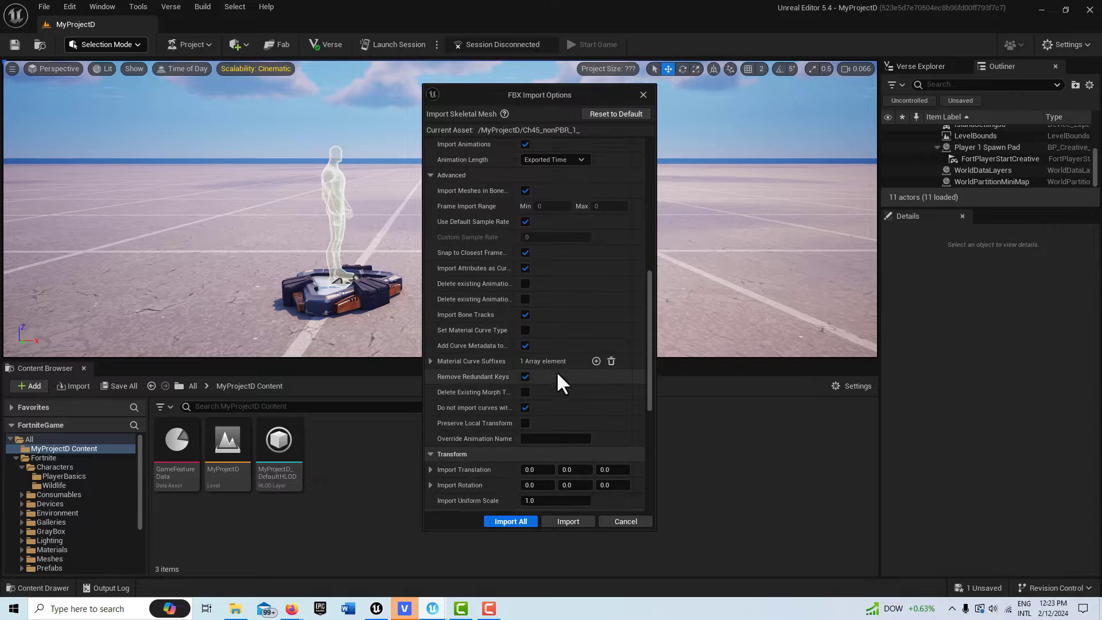
scroll(556, 371, "down", 2)
left_click(517, 521)
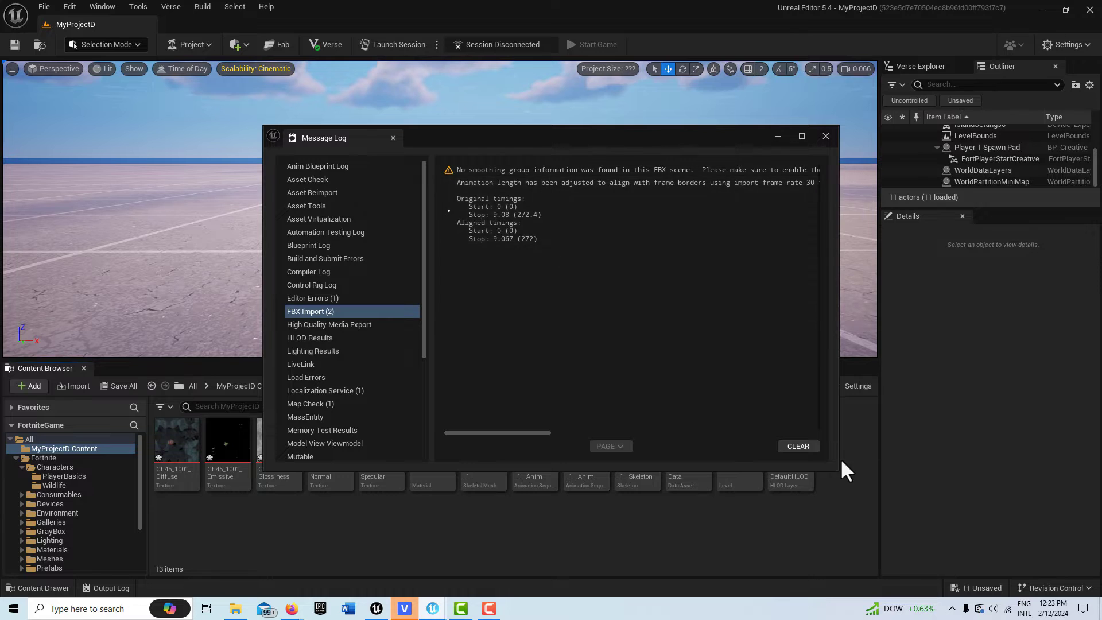
Step: Clear the FBX Import messages and close the Message Log
left_click(800, 447)
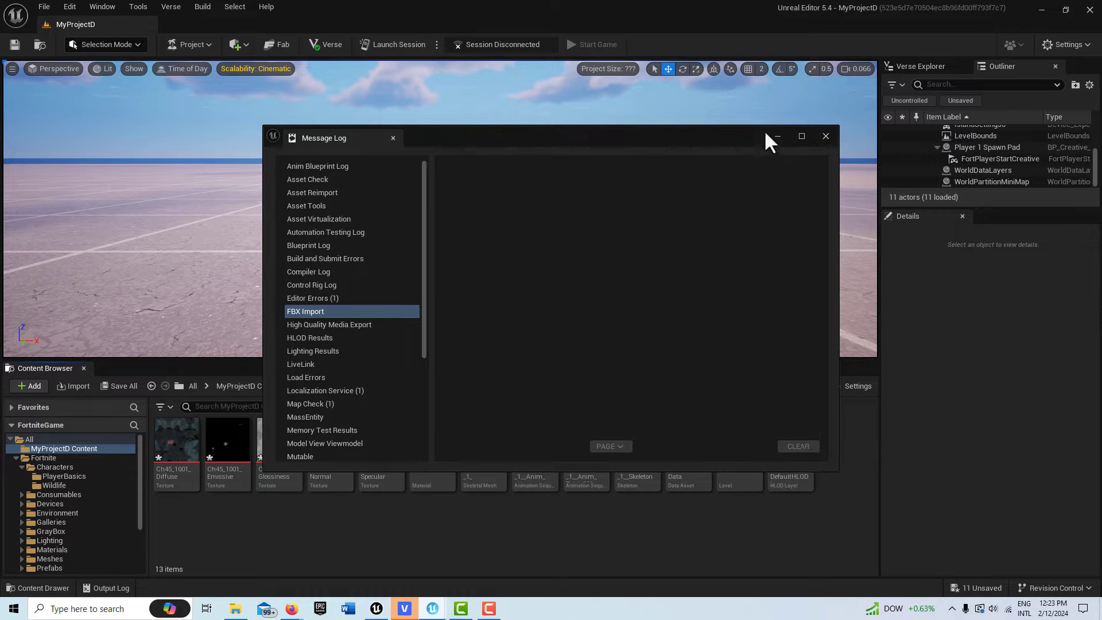
left_click(826, 136)
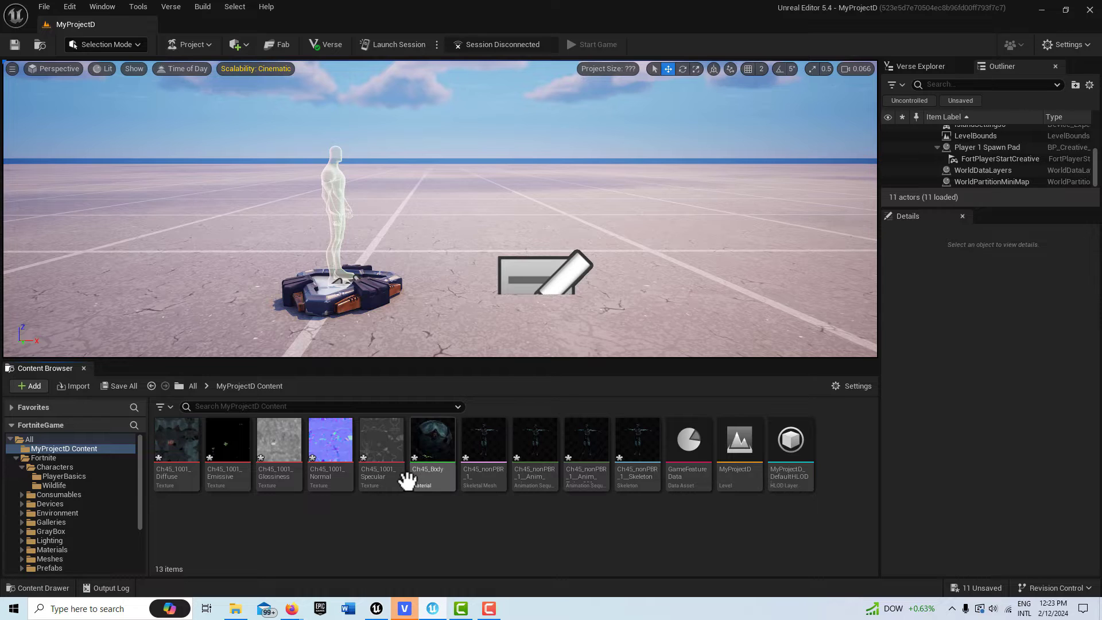
Step: Place the Ch45_nonPBR skeletal mesh into the level and frame the view on it
mouse_move(634, 494)
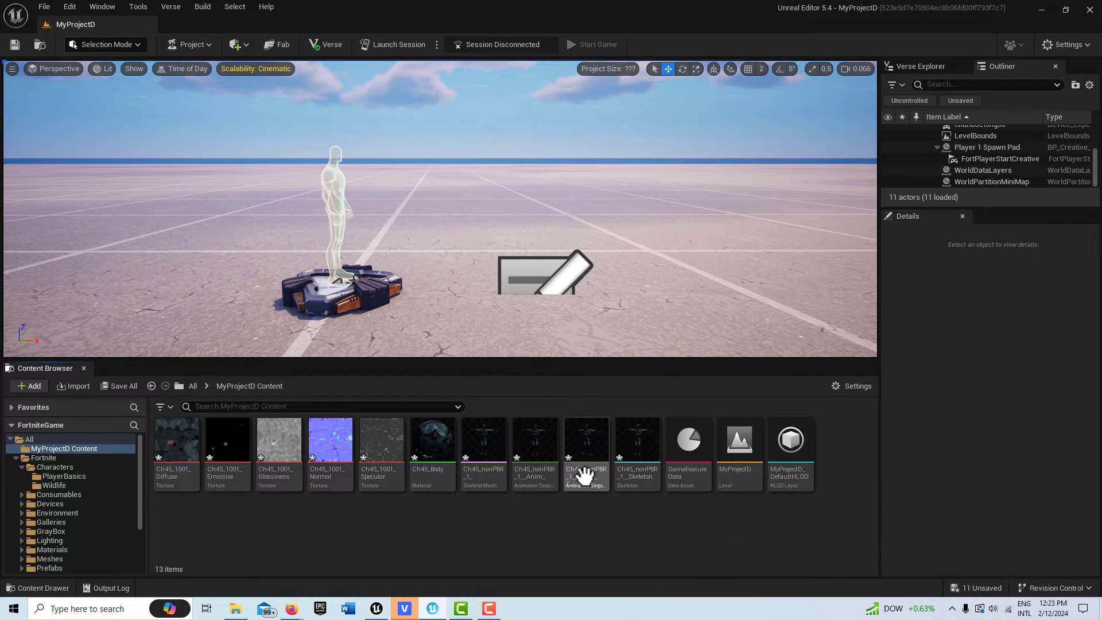
mouse_move(584, 475)
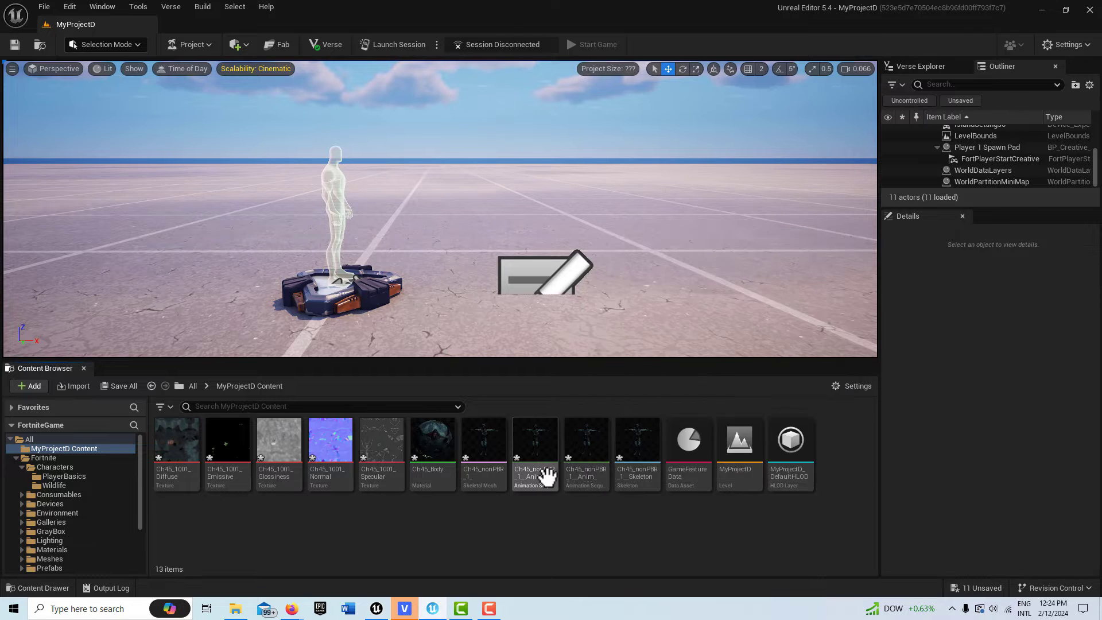
mouse_move(481, 474)
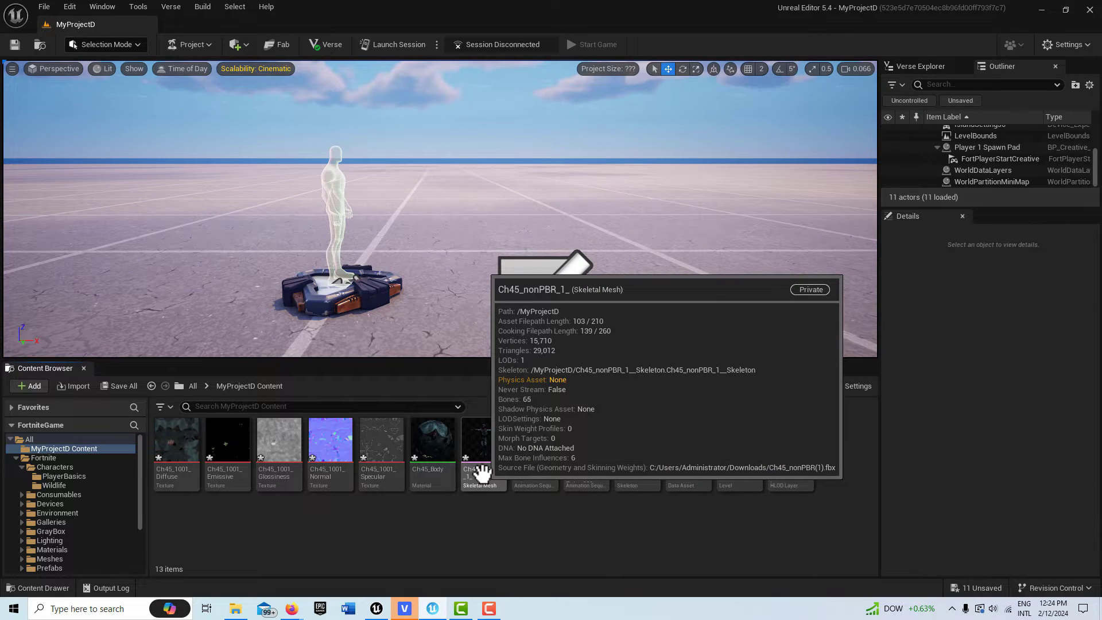
left_click_drag(481, 474, 631, 253)
key("f")
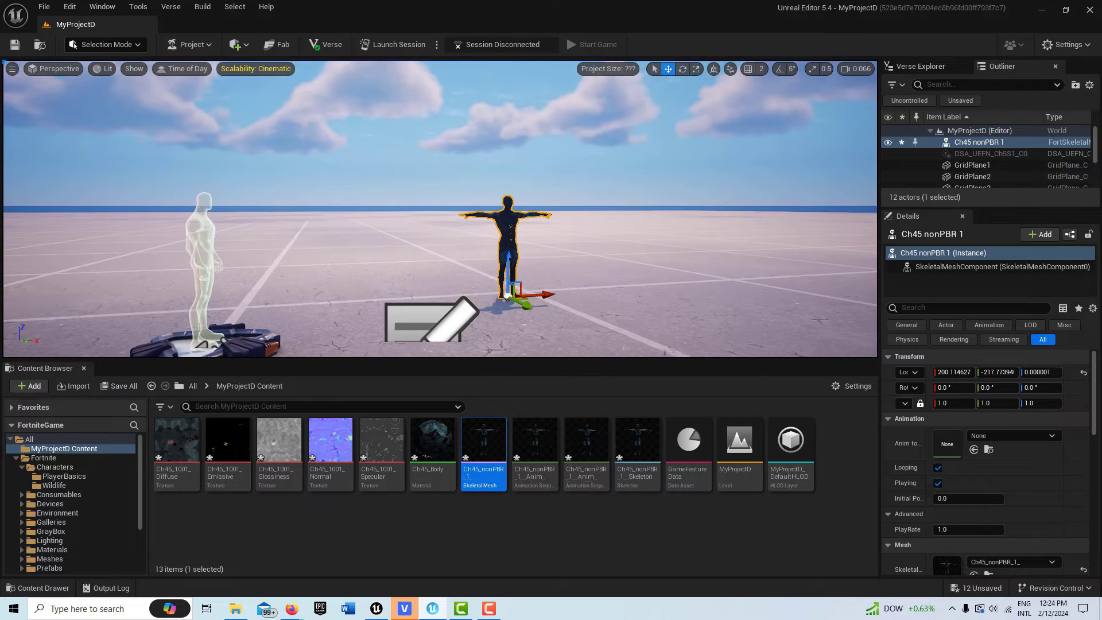
left_click_drag(430, 322, 295, 264)
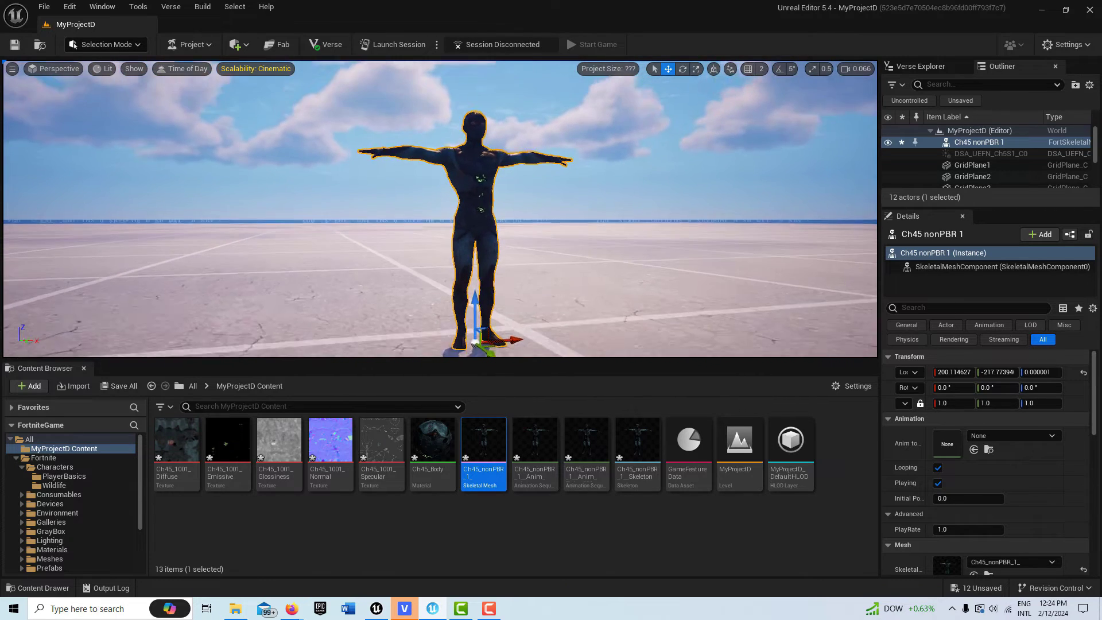
right_click_drag(474, 343, 479, 349)
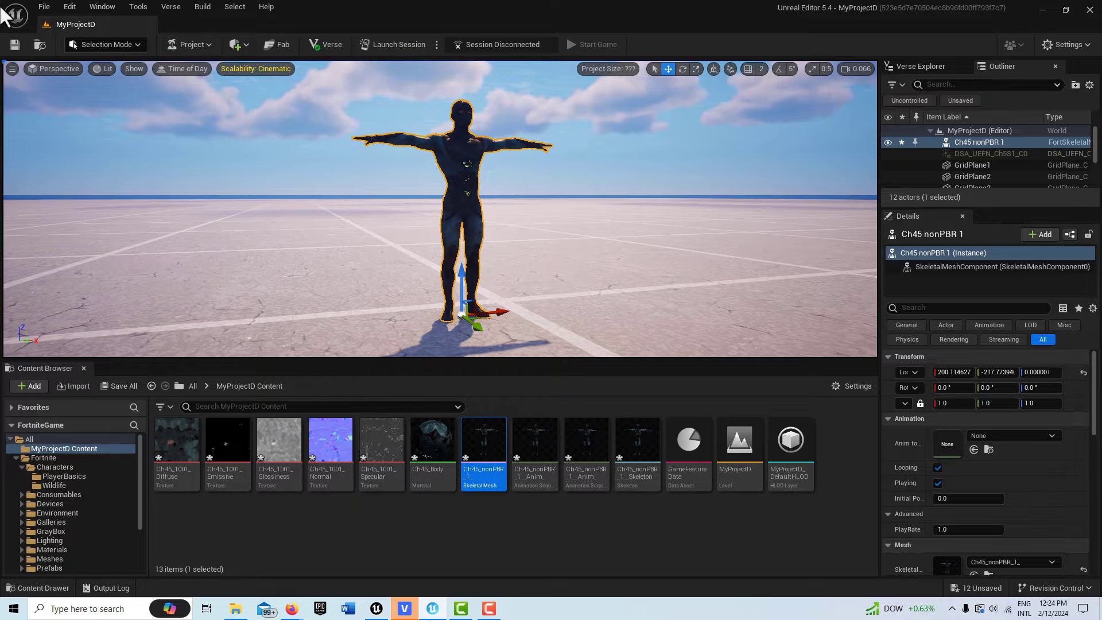
Step: Import Chicken Dance.fbx from Downloads into /MyProjectD as an animation for the Ch45 skeleton
left_click(32, 387)
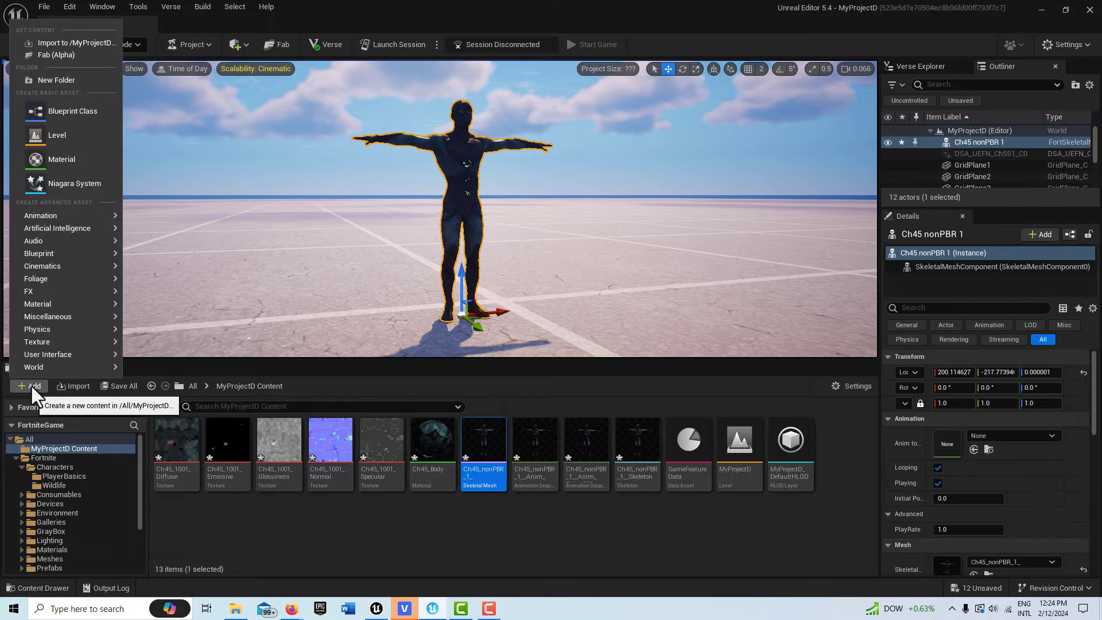
left_click(89, 44)
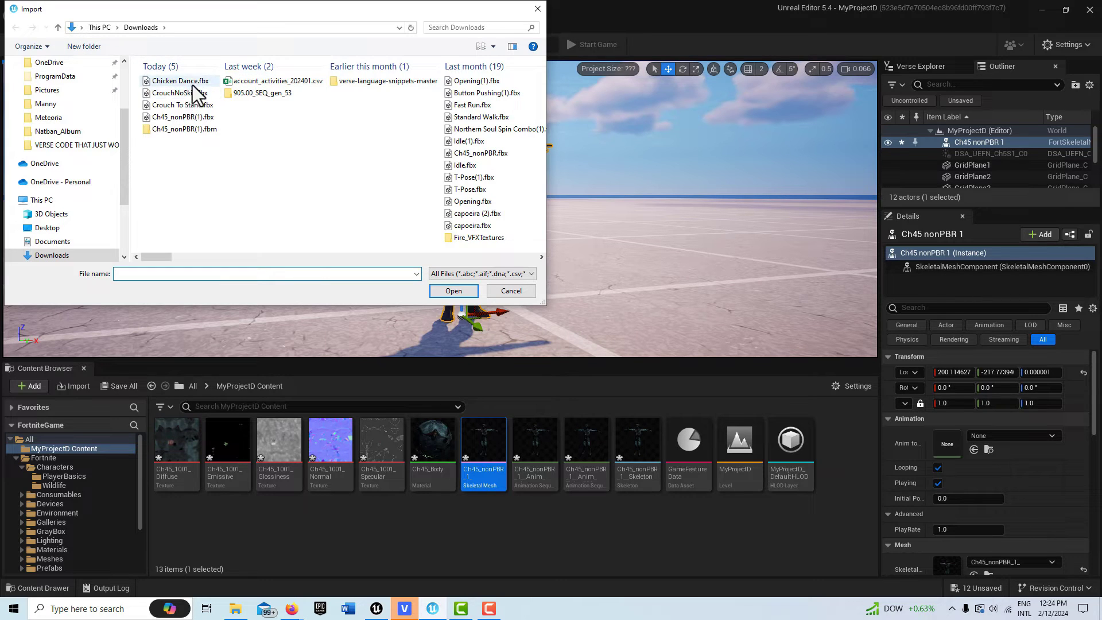
left_click(192, 83)
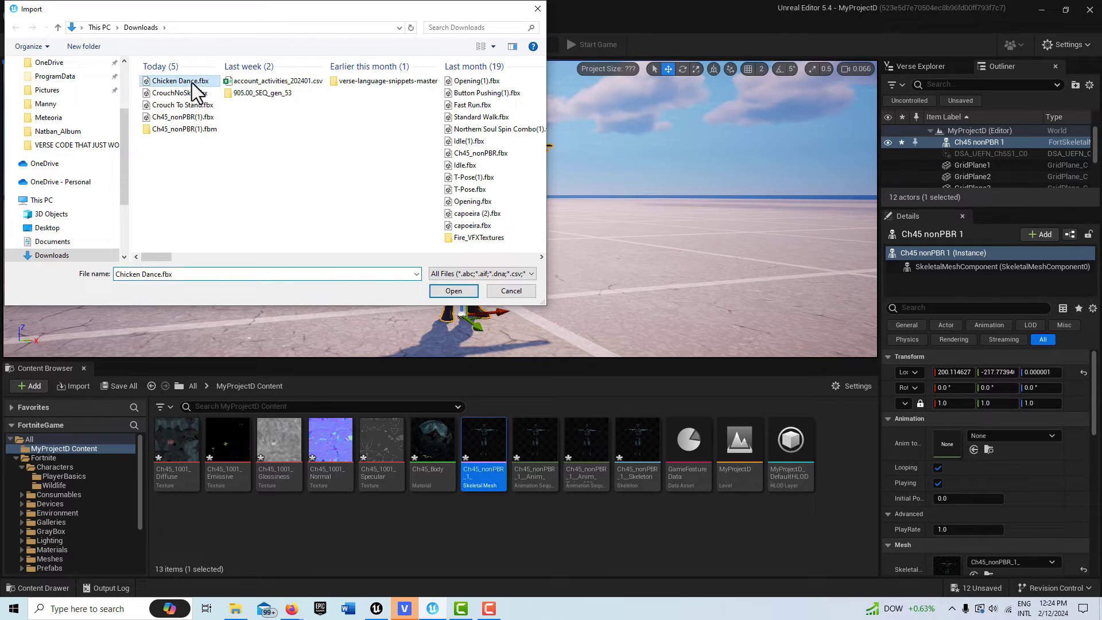
left_click(460, 290)
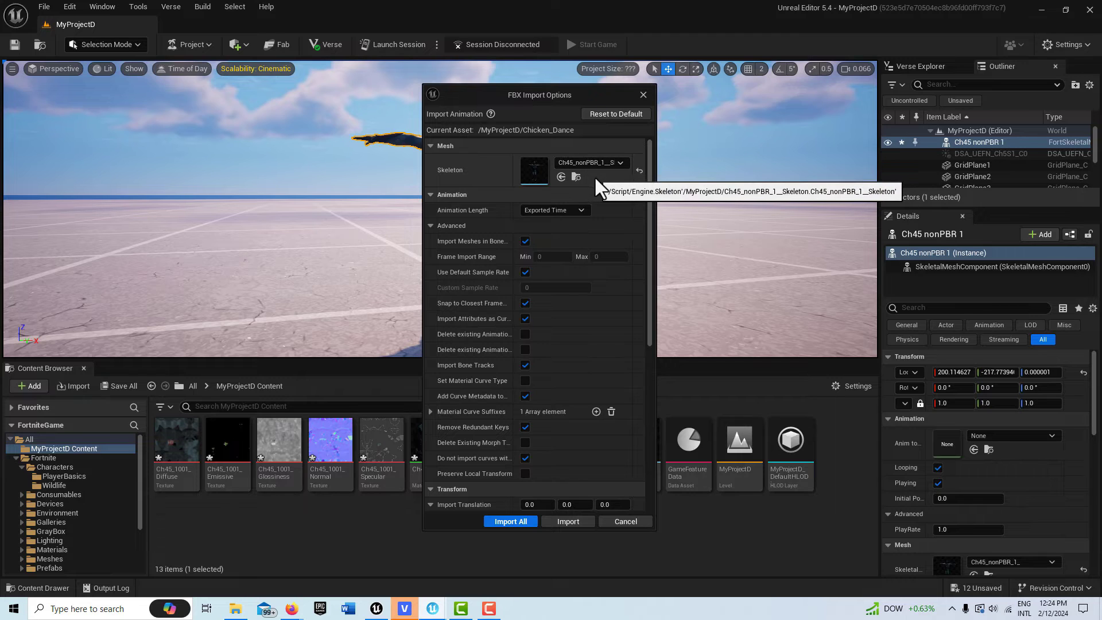
scroll(597, 253, "down", 2)
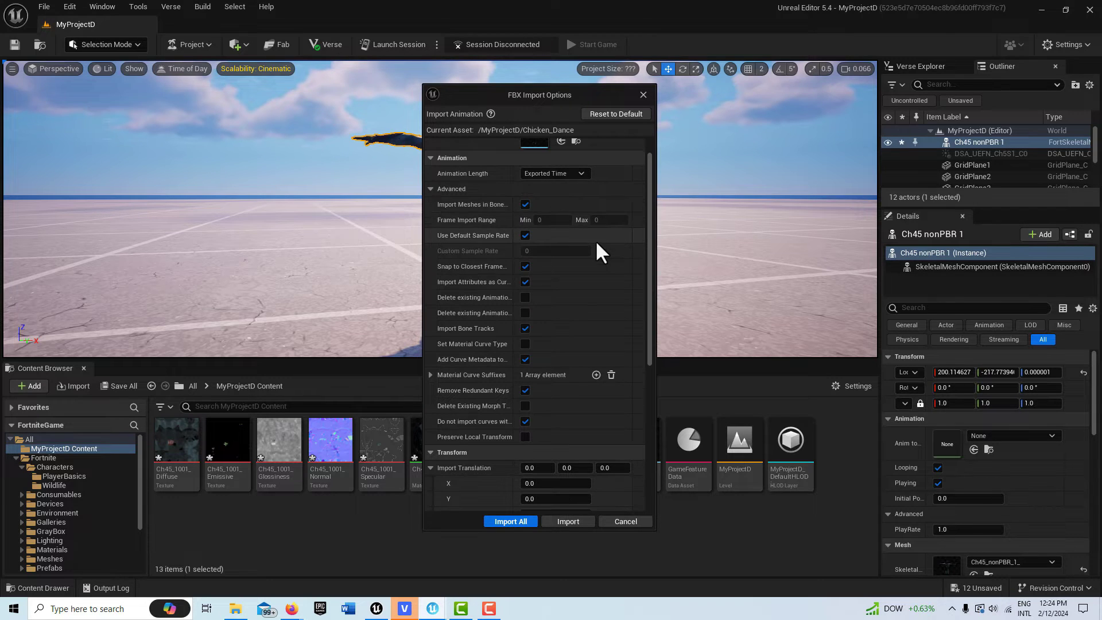
scroll(597, 246, "down", 5)
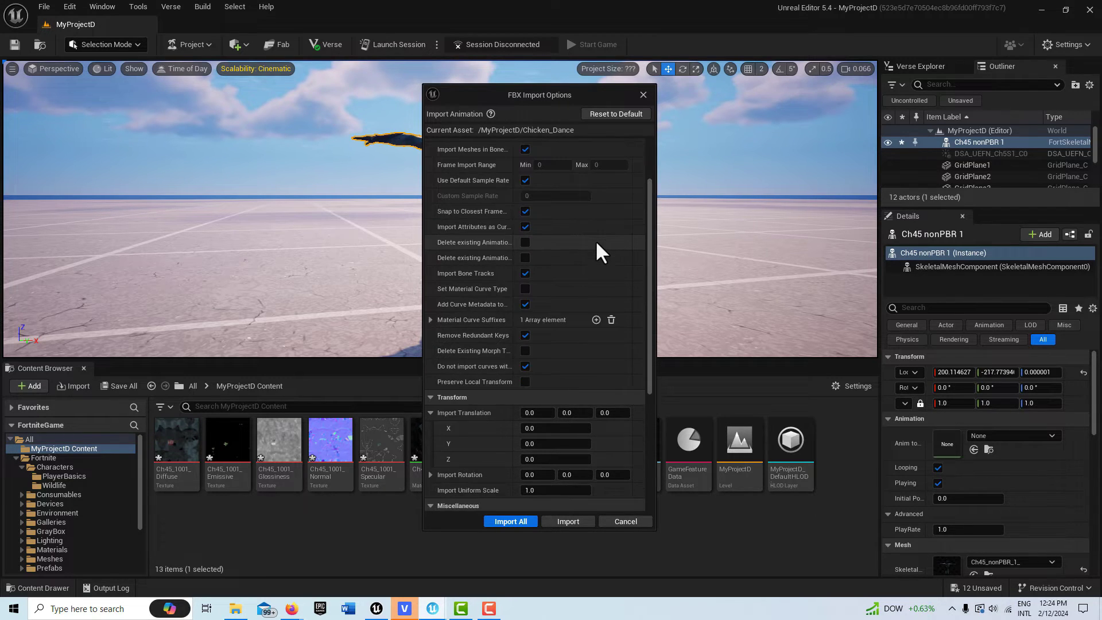
scroll(597, 244, "down", 3)
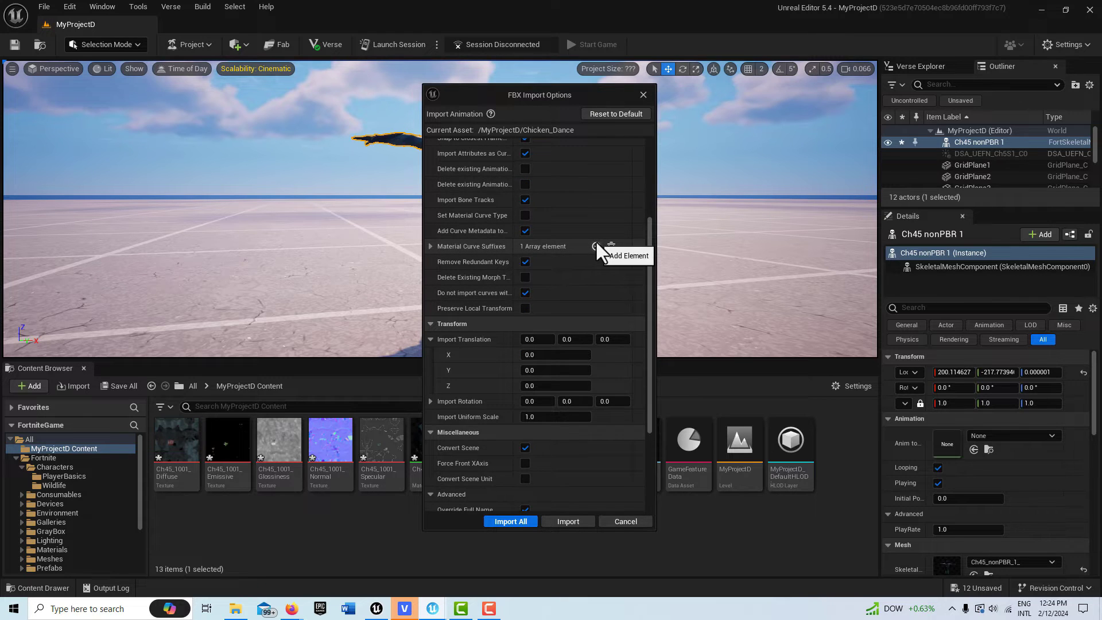
scroll(596, 244, "down", 6)
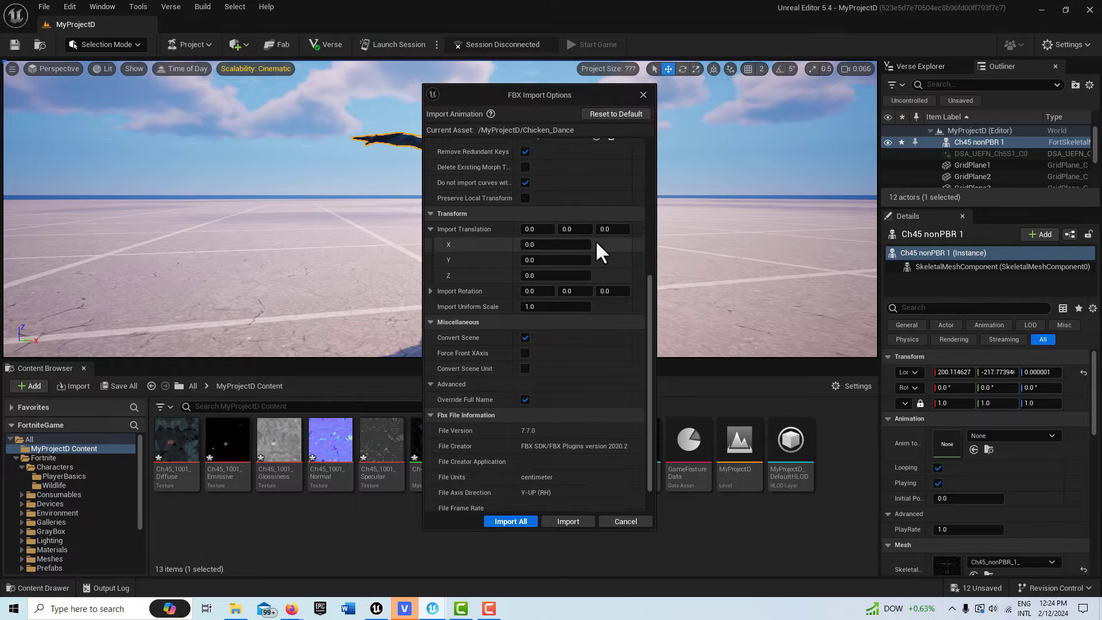
scroll(595, 240, "down", 1)
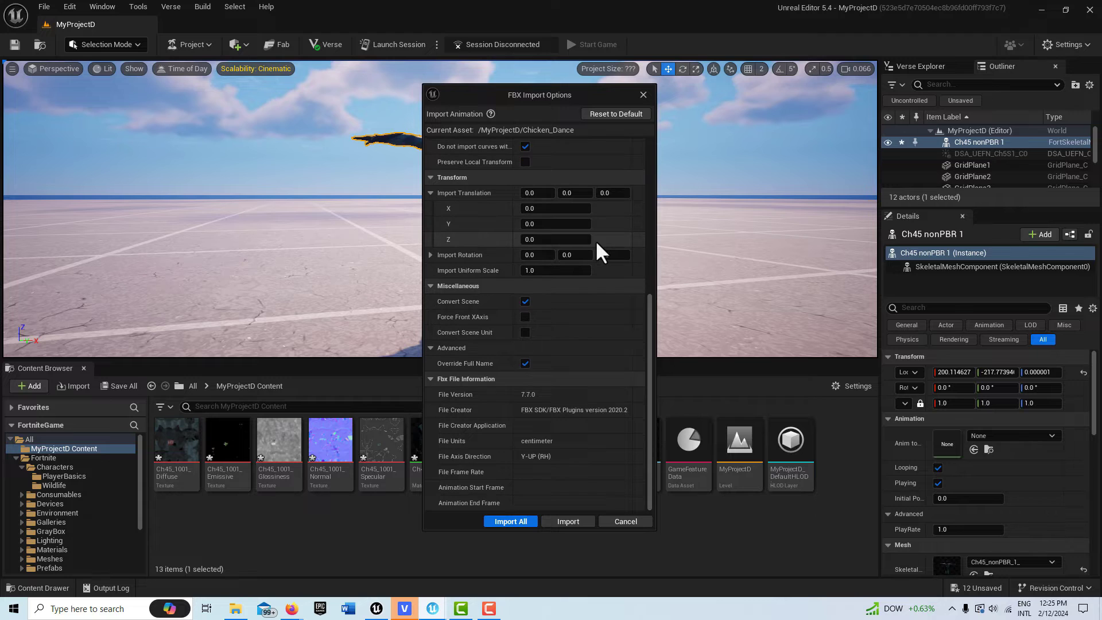
left_click(508, 521)
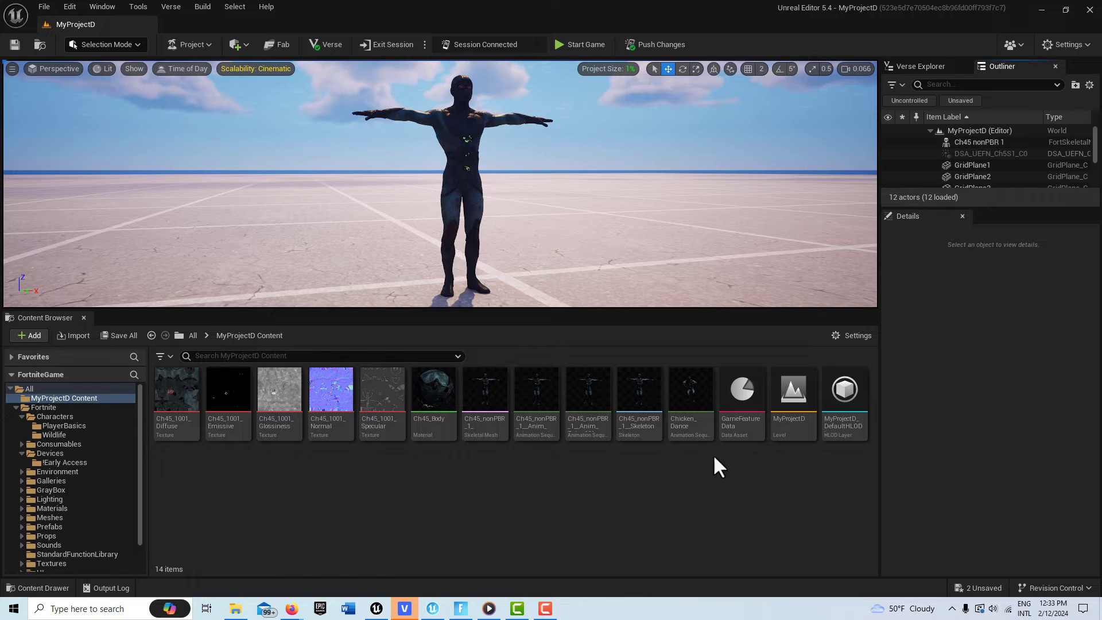
Step: Drag the Chicken_Dance animation into the level to the right of the T-posing character
left_click(690, 409)
left_click_drag(690, 409, 716, 263)
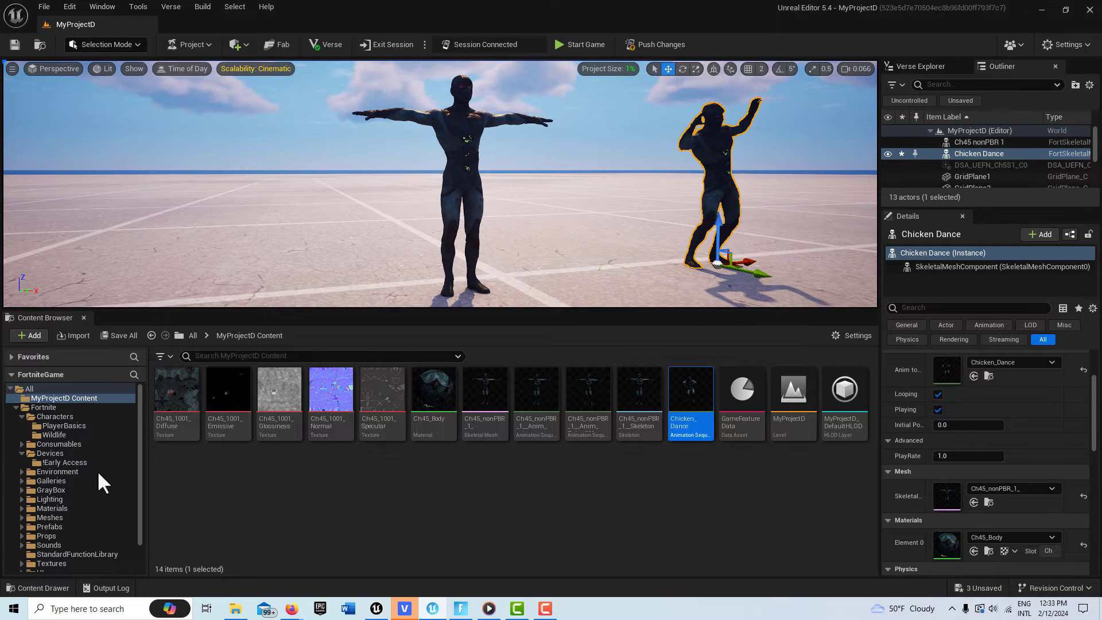
Step: Find the Animated Mesh device by searching 'animat' and place it left of the character
left_click(63, 453)
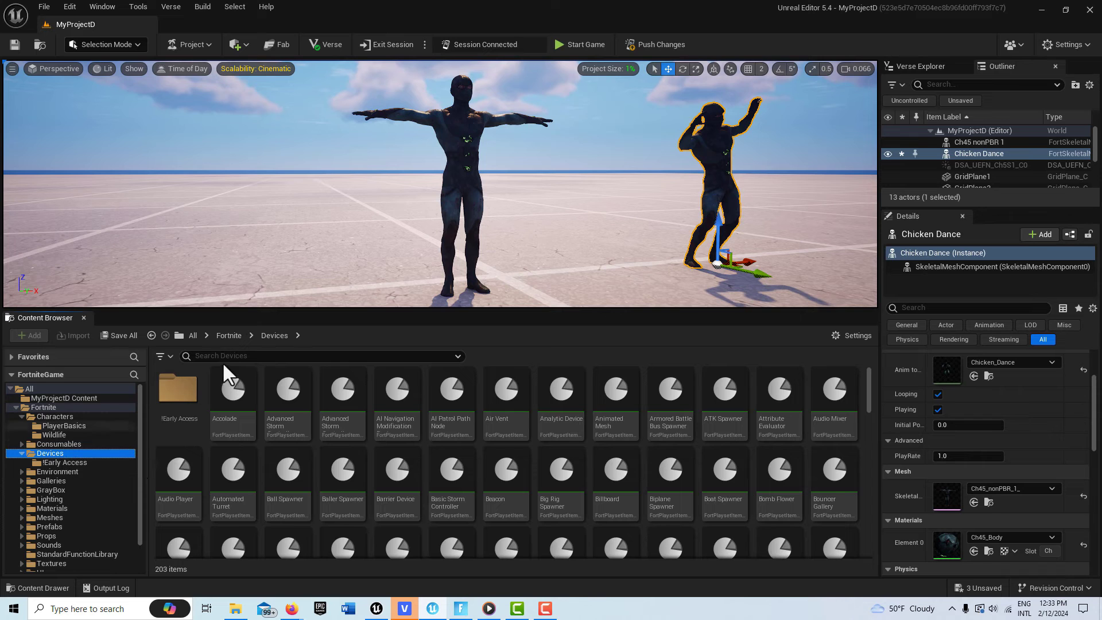
left_click(232, 355)
type("an")
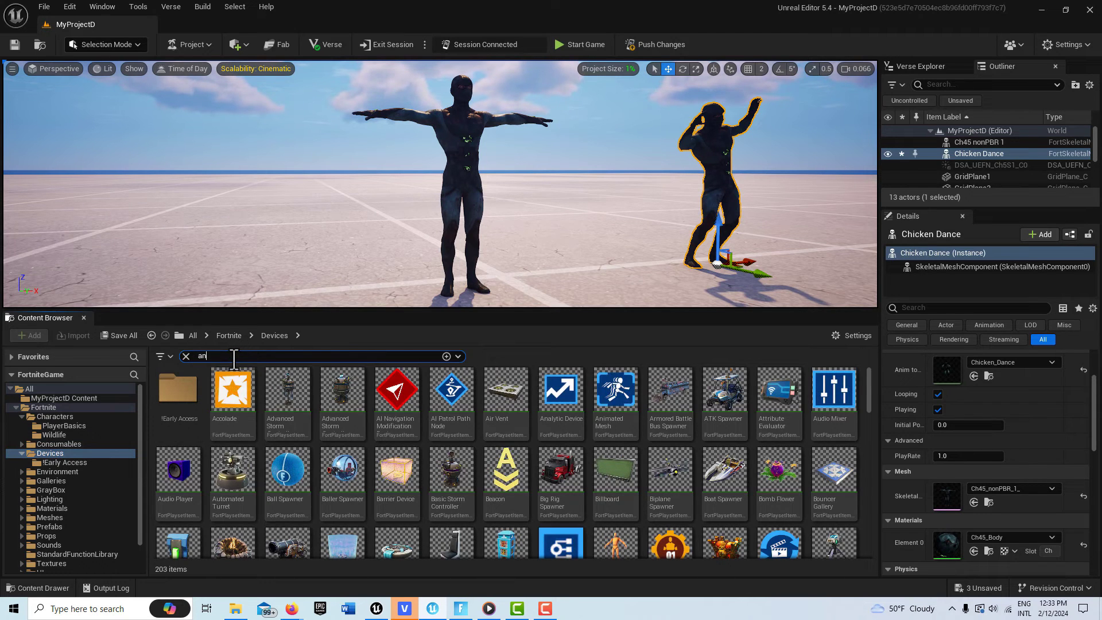
type("imat")
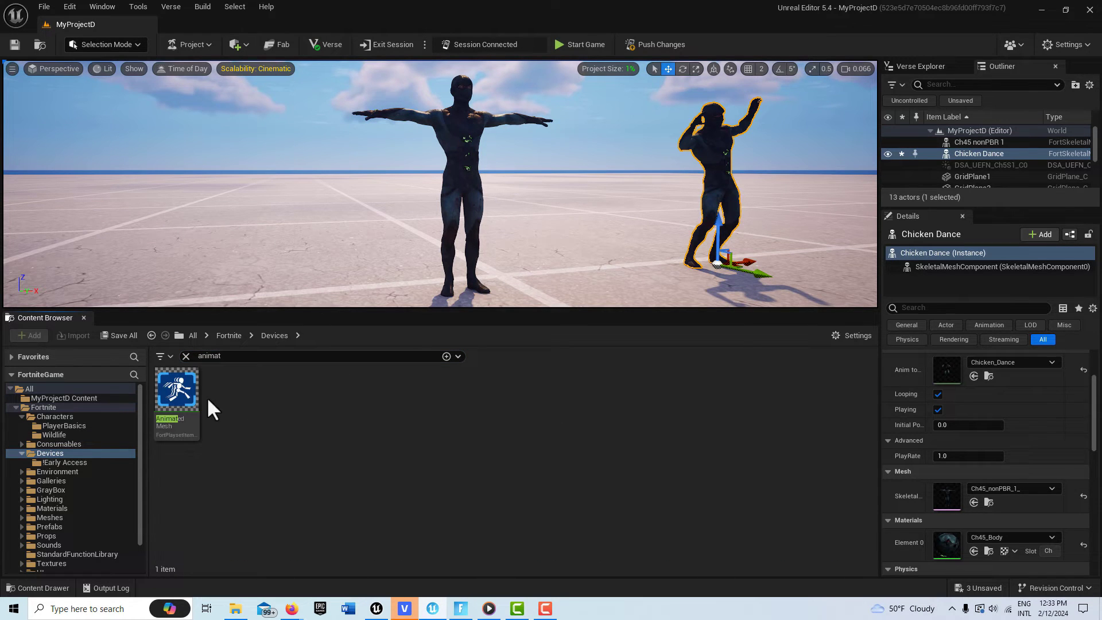
left_click_drag(177, 390, 224, 240)
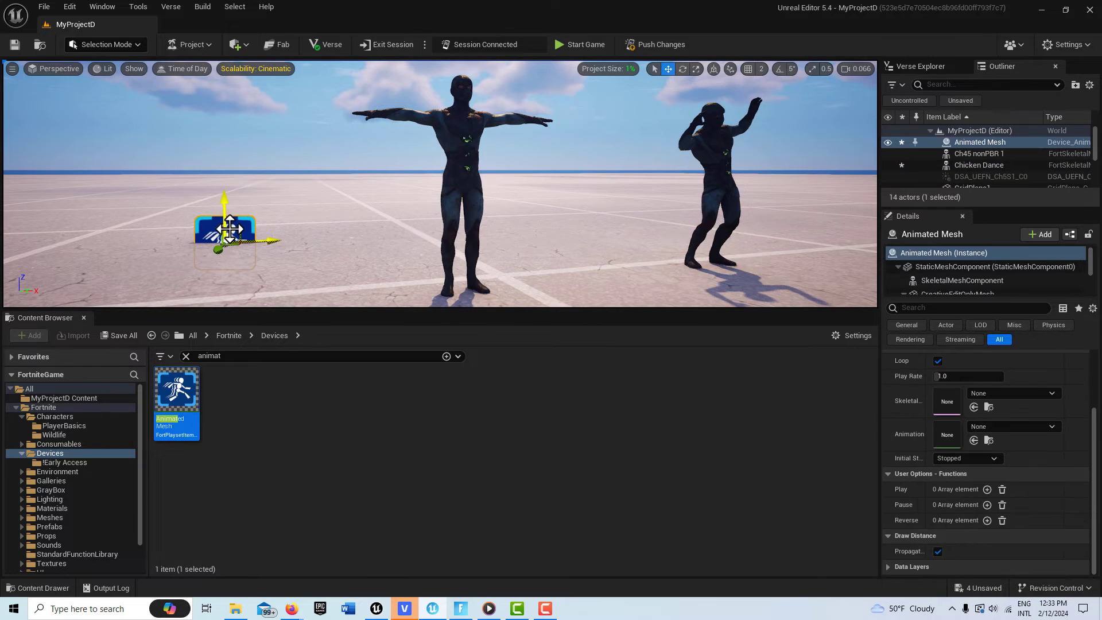
Step: Set the device's Skeletal Mesh to Ch45_nonPBR_1_ and its Animation to Chicken_Dance
left_click(1051, 393)
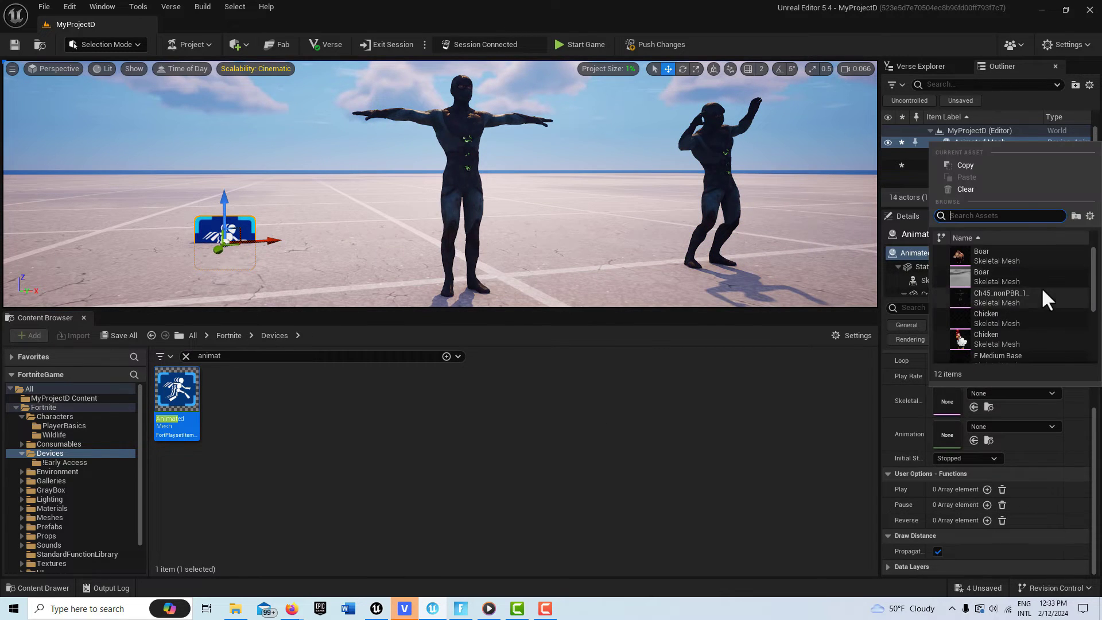
left_click(1013, 294)
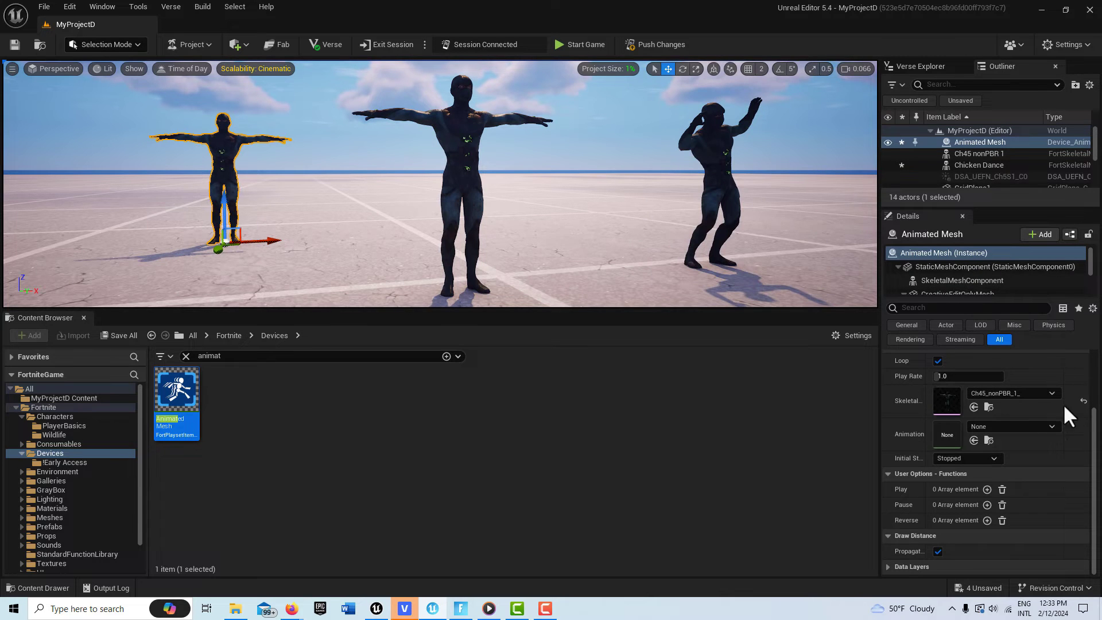
left_click(1046, 426)
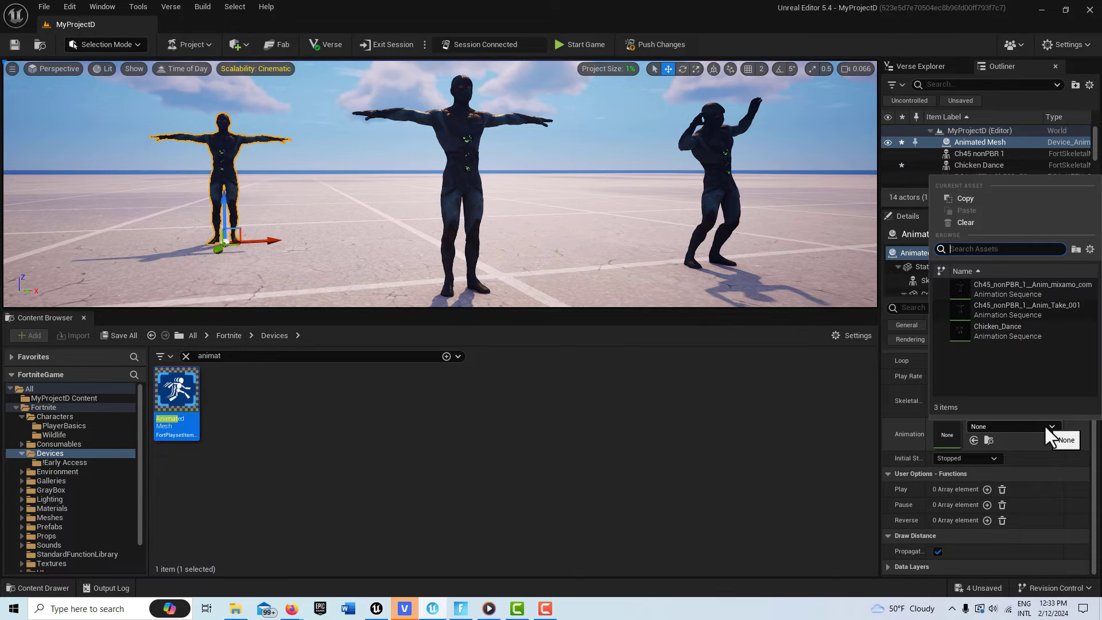
left_click(1013, 330)
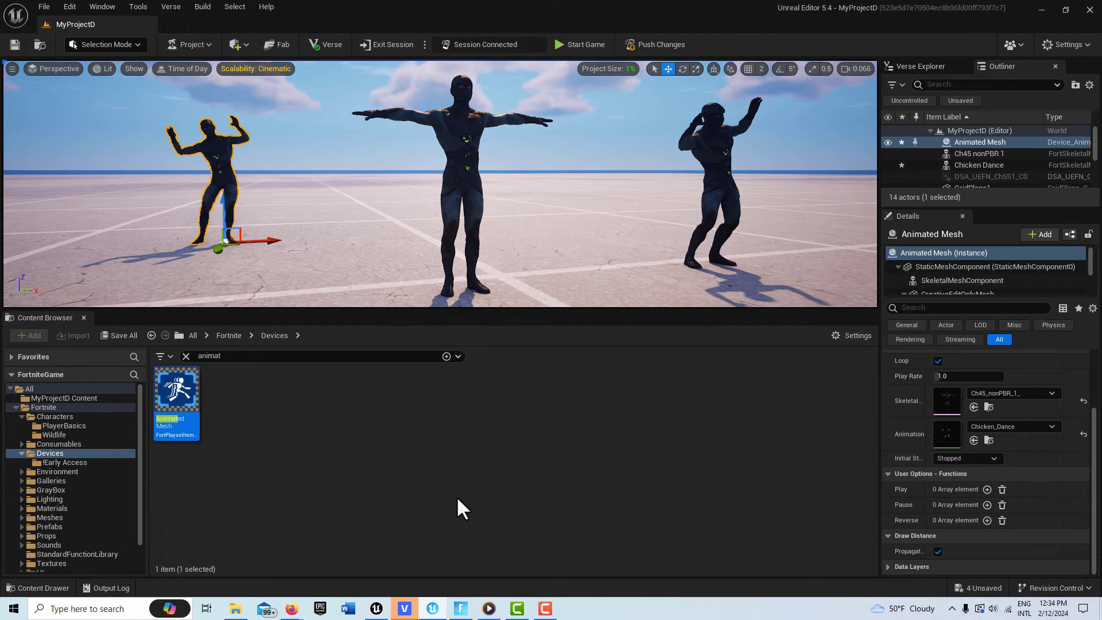
Step: Push and save the changes, then bind Play to Player 1 Spawn Pad's On Player Spawned
left_click(647, 48)
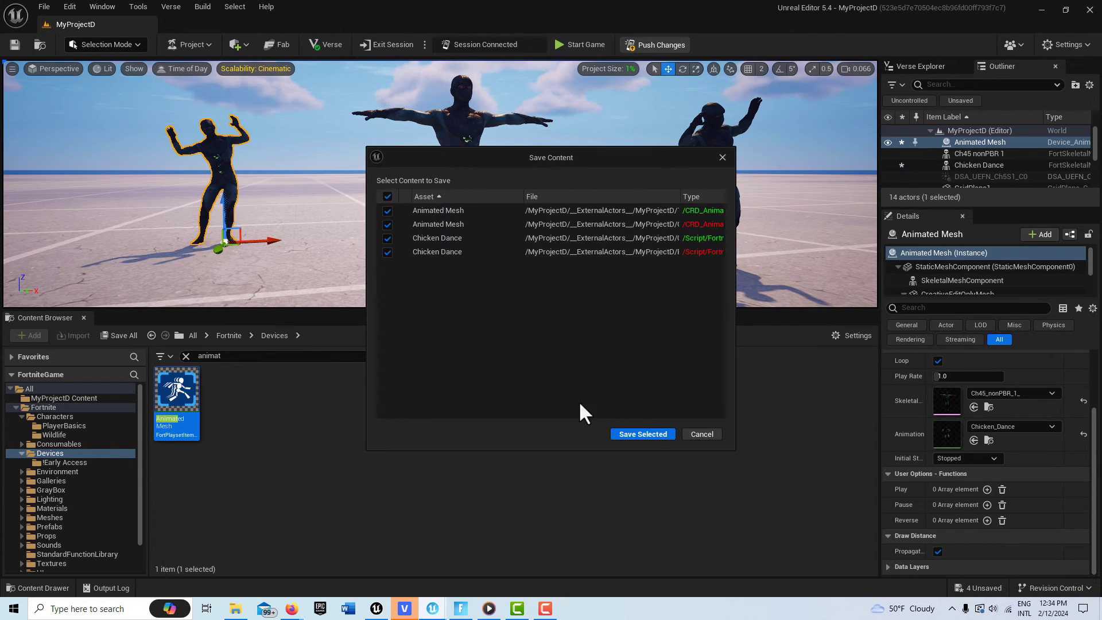
left_click(648, 436)
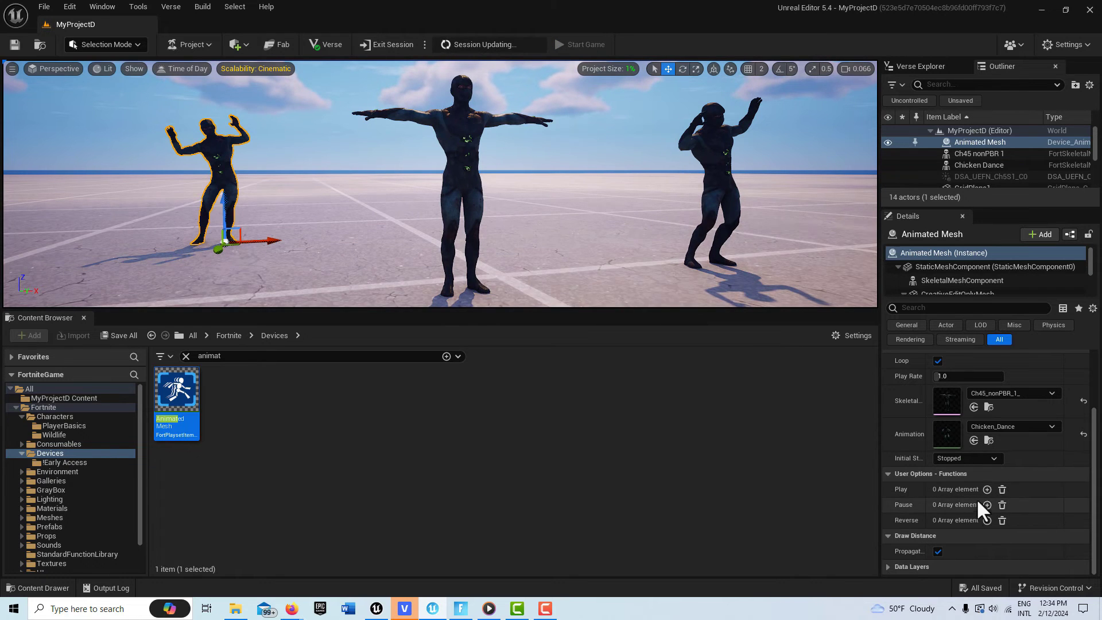
left_click(987, 489)
left_click(996, 504)
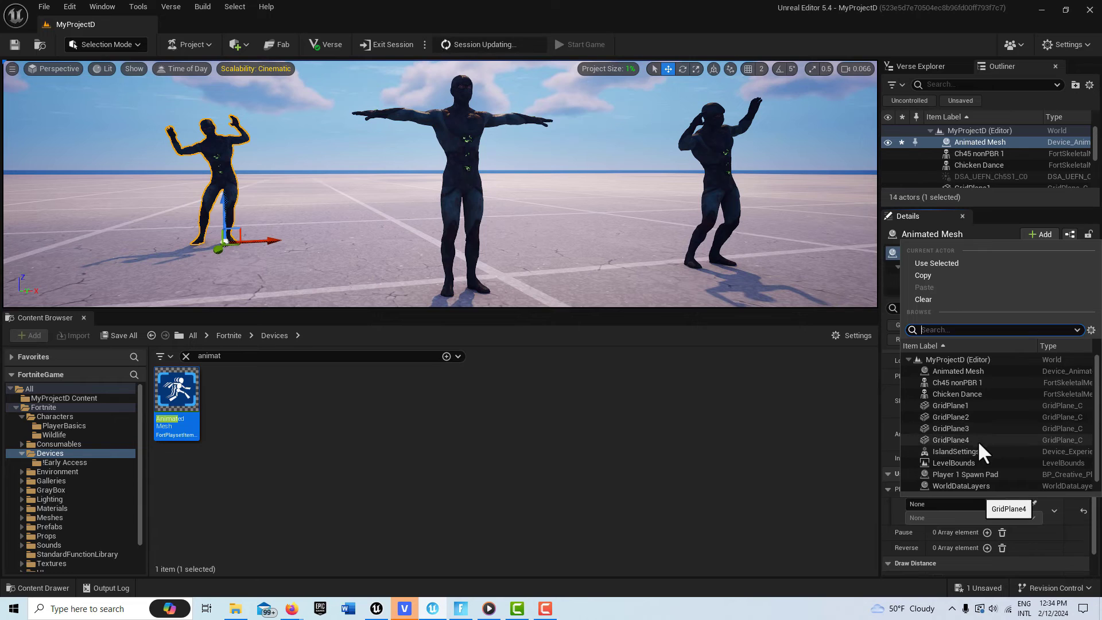
left_click(987, 474)
left_click(1030, 519)
left_click(938, 540)
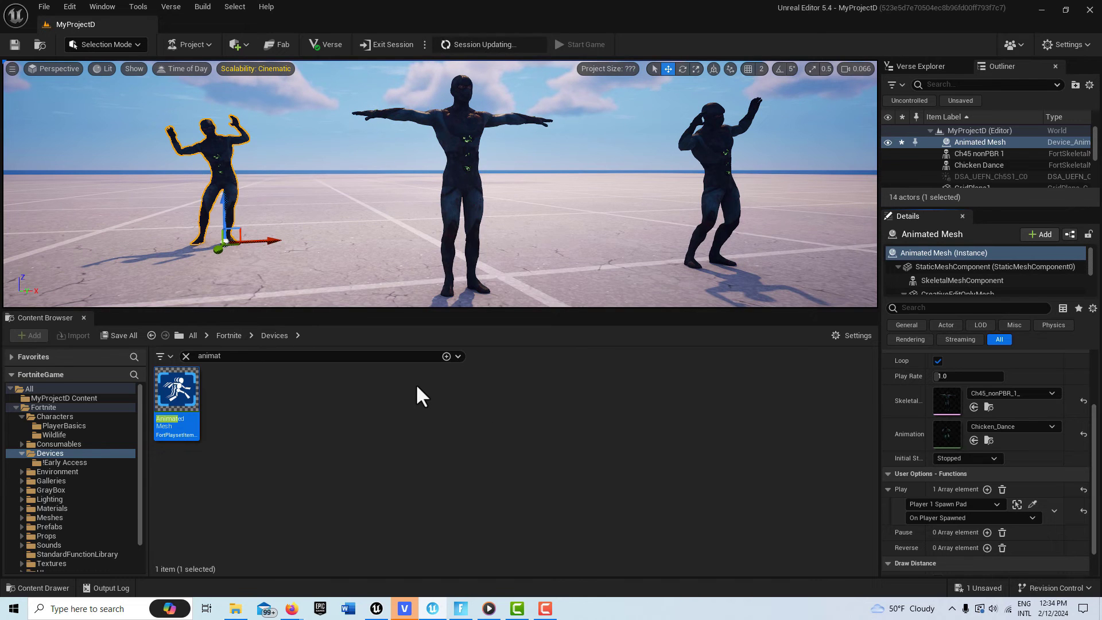
Step: Switch to Fortnite, start the island game, and run toward the Chicken Dance characters
mouse_move(458, 612)
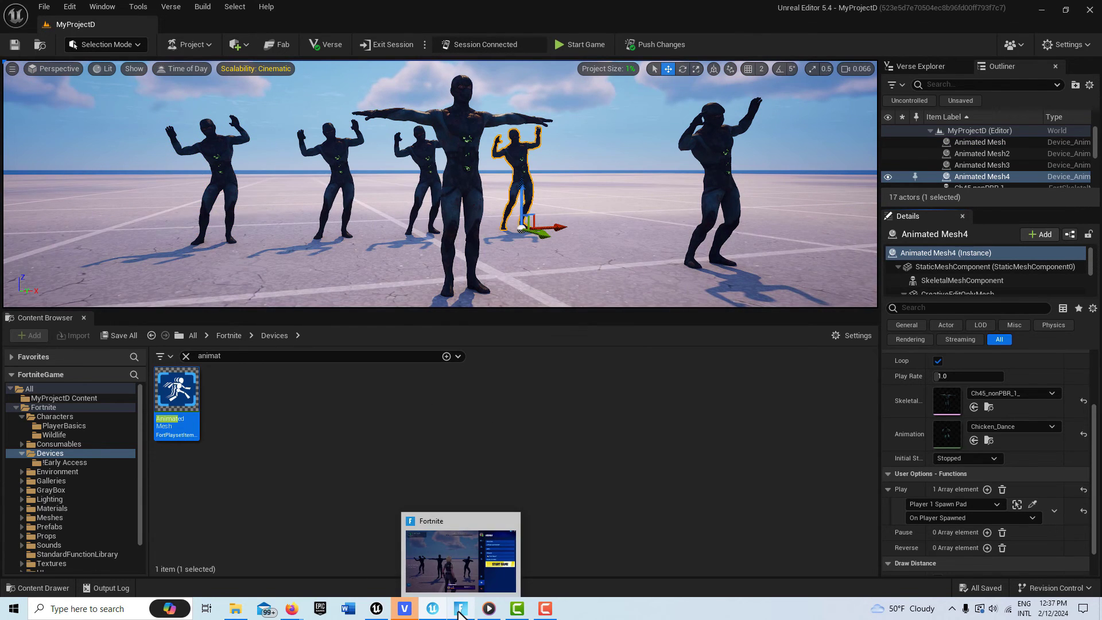
left_click(459, 612)
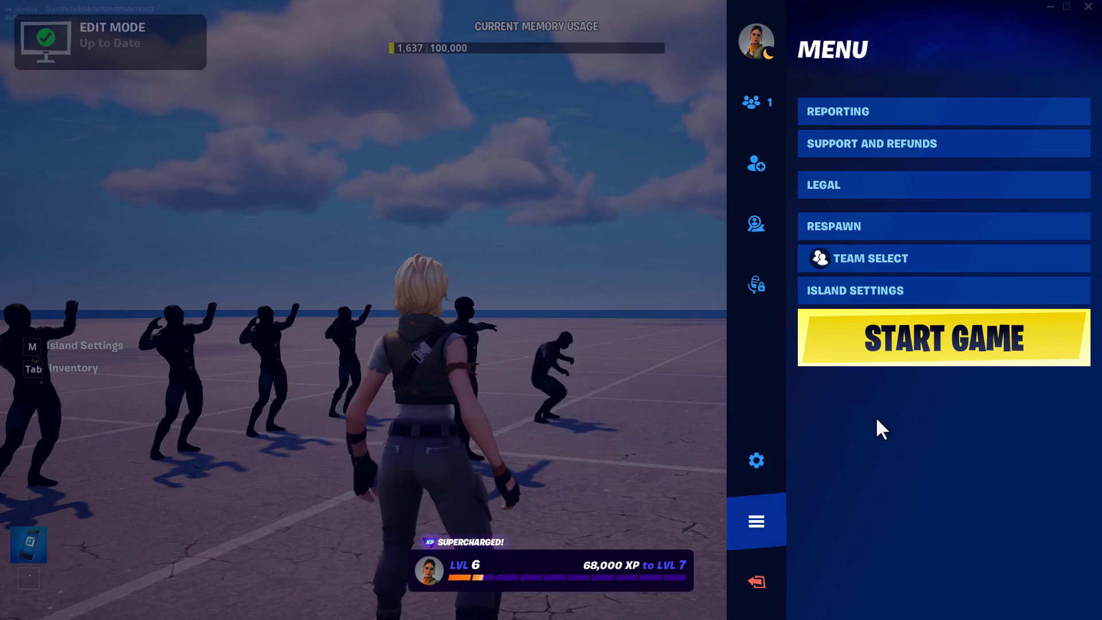
left_click(930, 348)
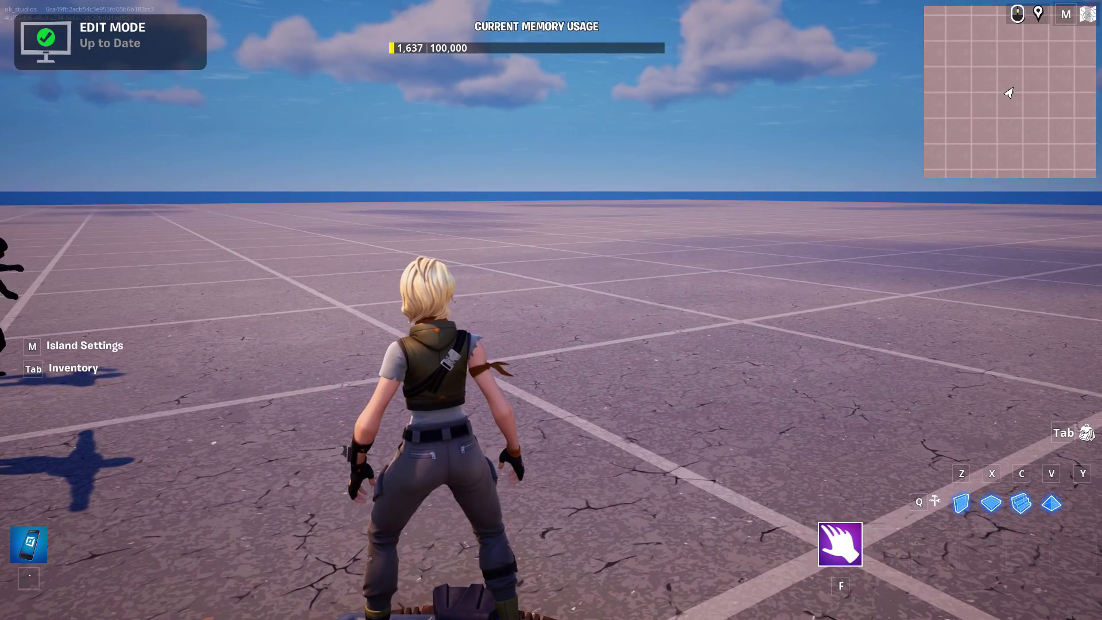
key("Escape")
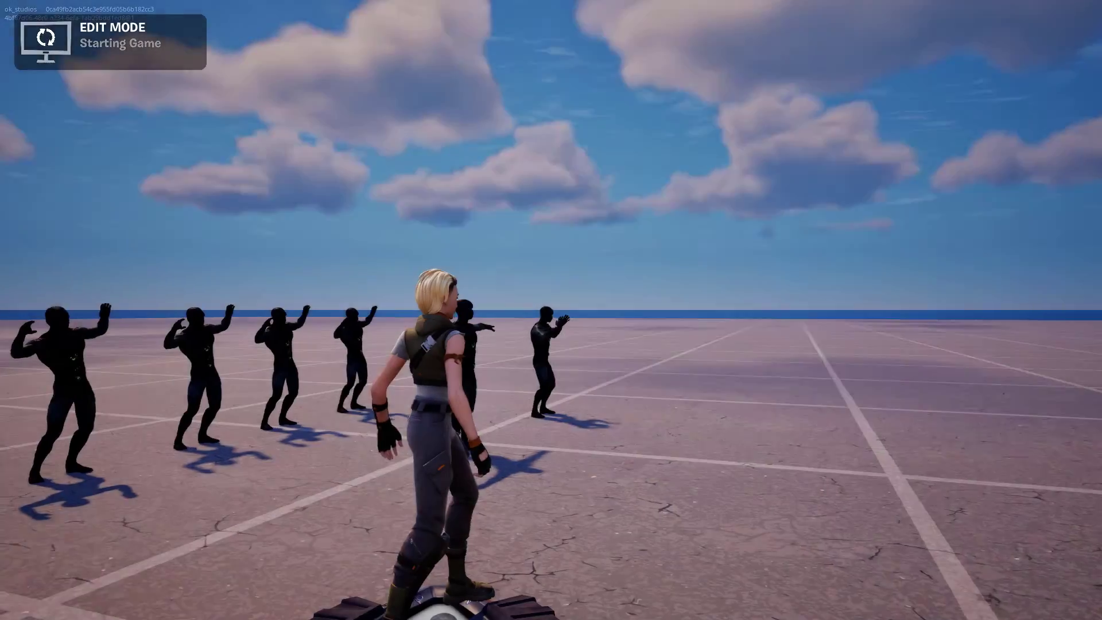
key("w")
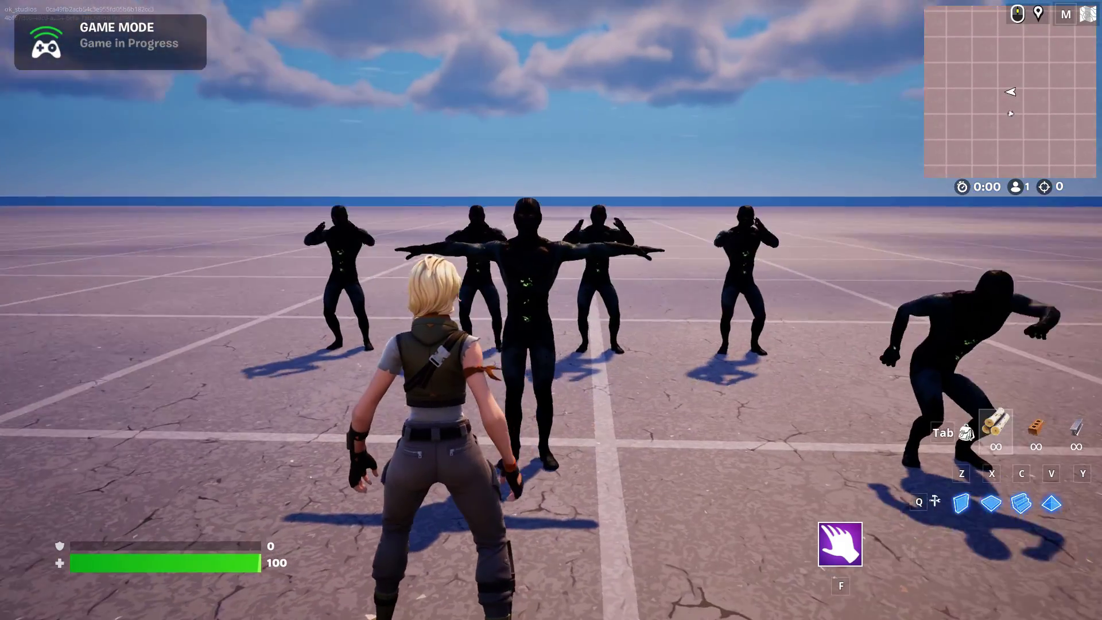
key("w")
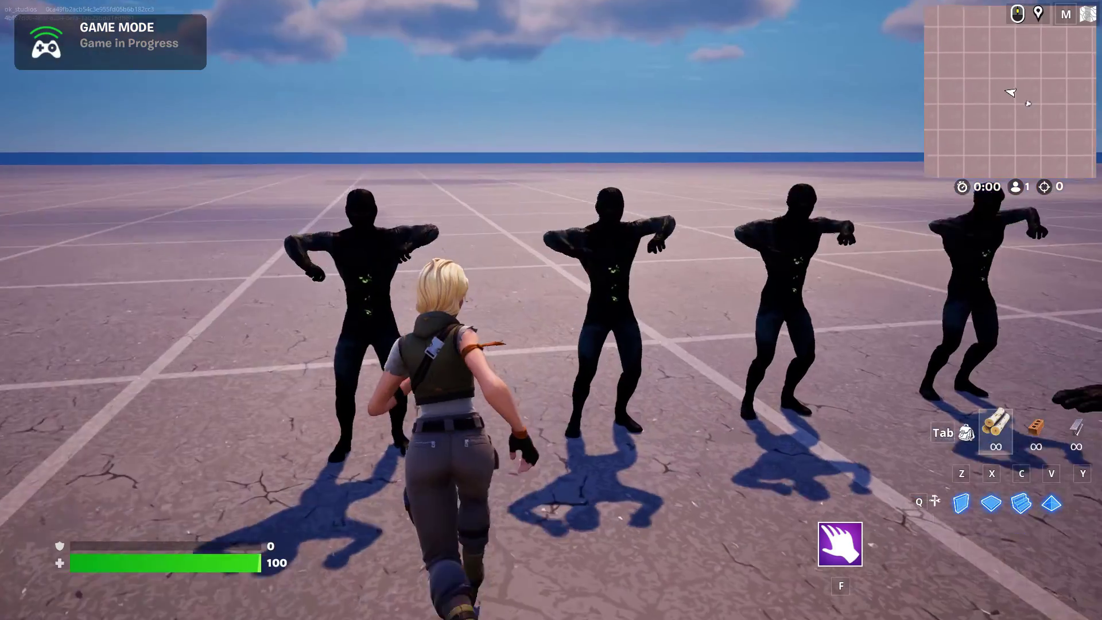